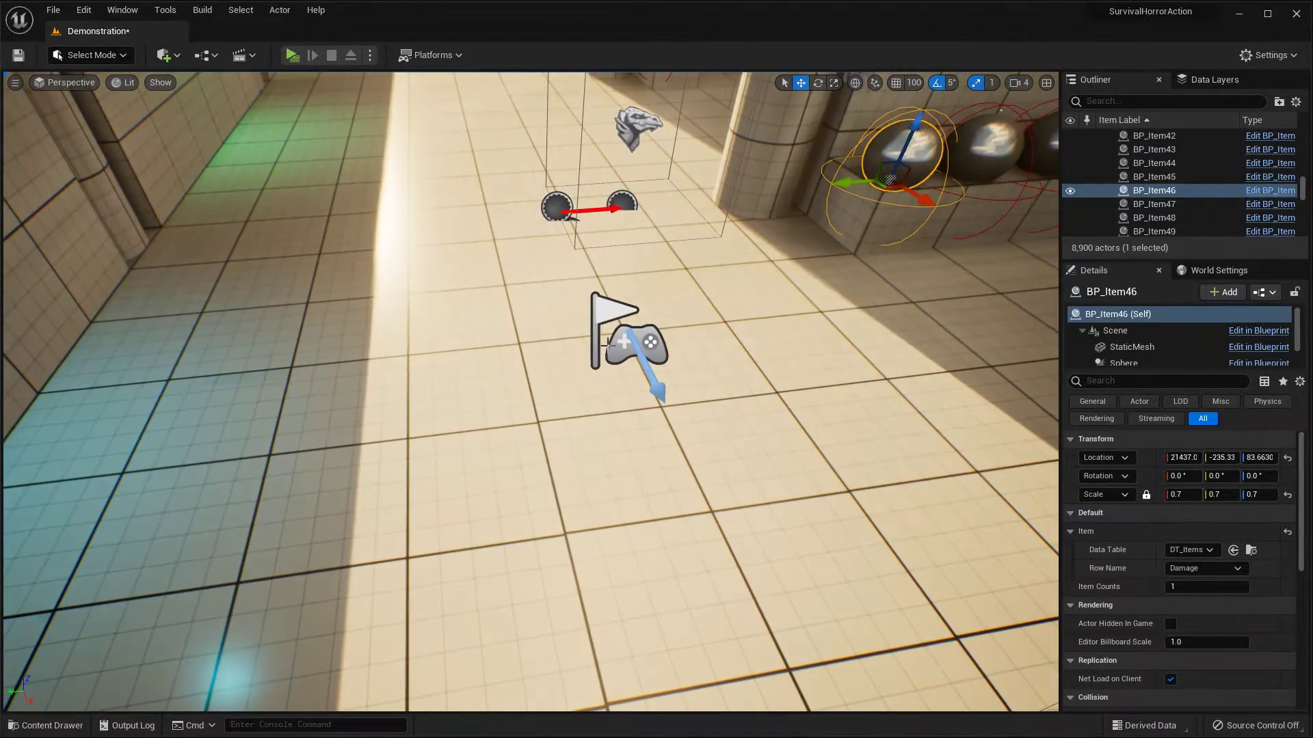
Step: Move the Player Start along its X axis to about X 8945, in front of the bay of enemies labelled 1, 10 and 30
{"action": "left_click", "coordinate": [608, 344]}
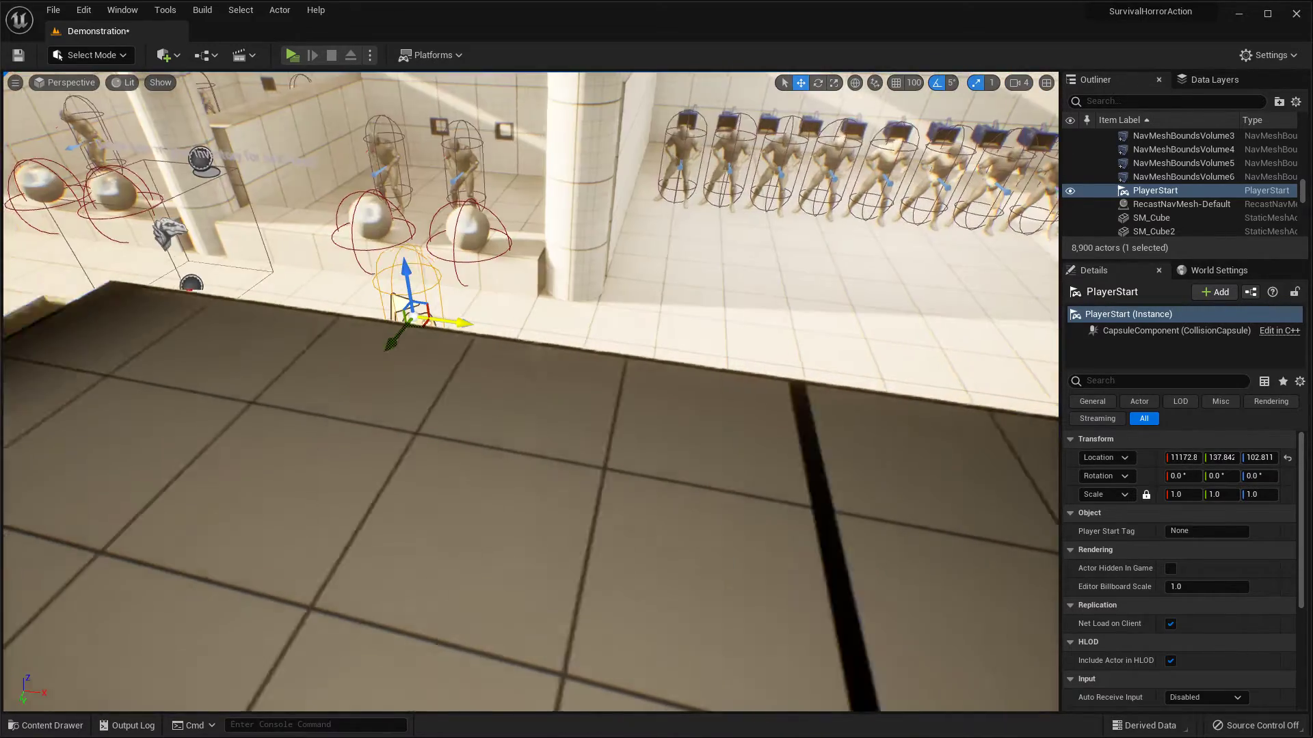
{"action": "left_click_drag", "start_coordinate": [460, 322], "coordinate": [383, 316], "text": "shift"}
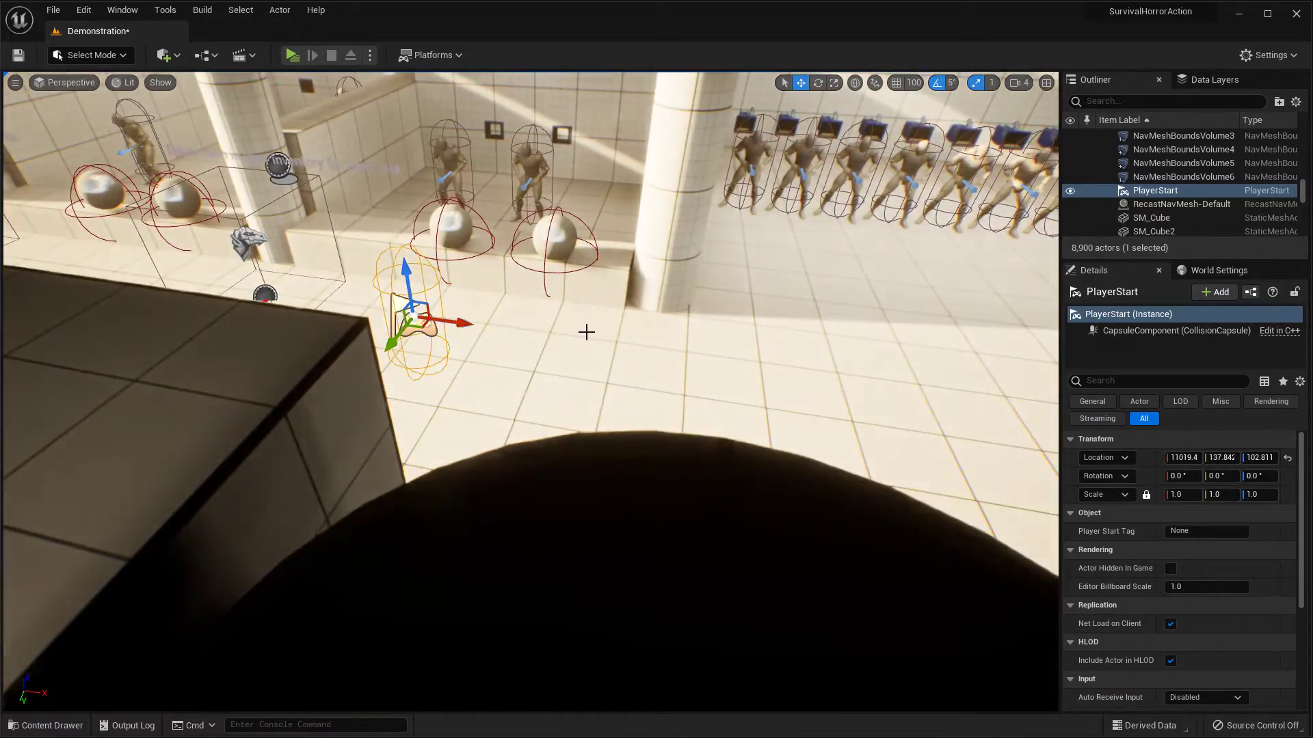
{"action": "right_click_drag", "start_coordinate": [586, 331], "coordinate": [556, 182]}
{"action": "key", "text": "w"}
{"action": "left_click", "coordinate": [642, 318]}
{"action": "right_click_drag", "start_coordinate": [643, 318], "coordinate": [612, 331]}
{"action": "key", "text": "s"}
{"action": "right_click_drag", "start_coordinate": [510, 455], "coordinate": [521, 497]}
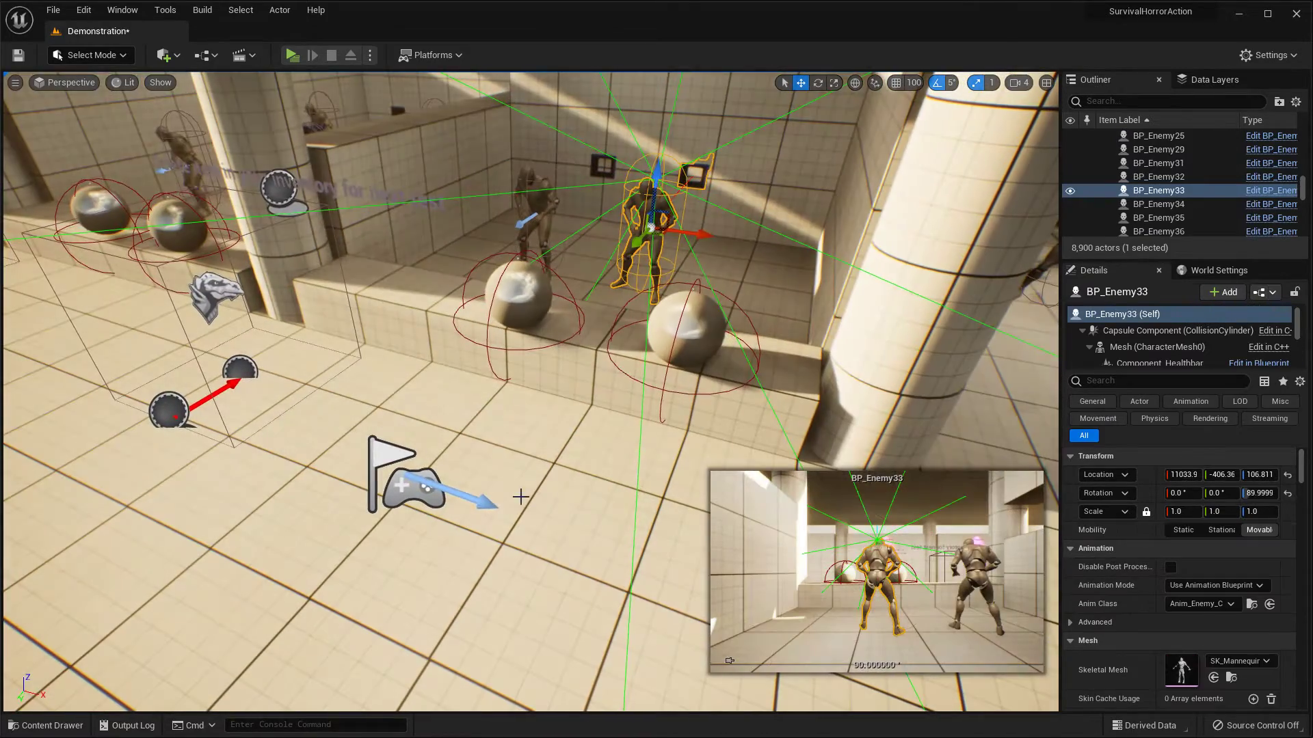
{"action": "left_click", "coordinate": [464, 497]}
{"action": "left_click_drag", "start_coordinate": [446, 490], "coordinate": [428, 540], "text": "shift"}
{"action": "right_click_drag", "start_coordinate": [488, 460], "coordinate": [547, 390]}
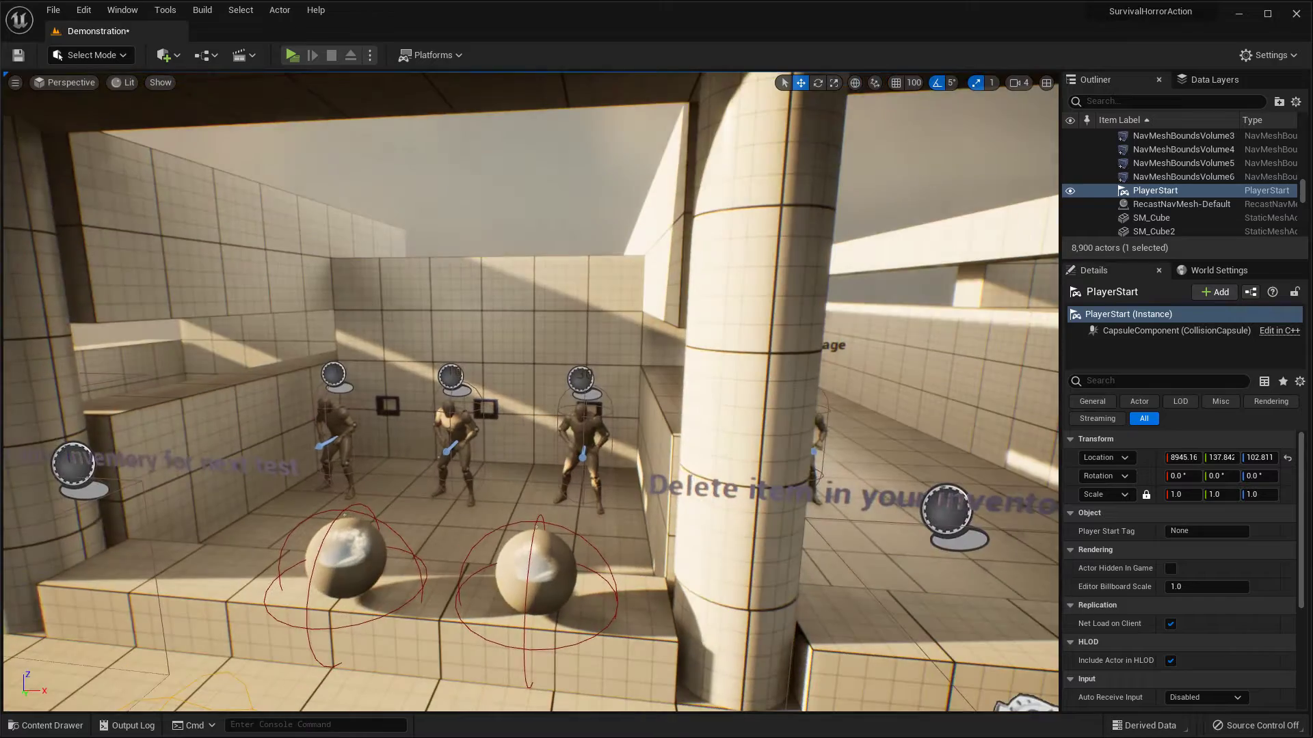
Step: Examine the Max Health and Healthbar Count settings of the enemies labelled 1, 10 and 30
{"action": "key", "text": "w"}
{"action": "right_click_drag", "start_coordinate": [274, 397], "coordinate": [274, 427]}
{"action": "key", "text": "s"}
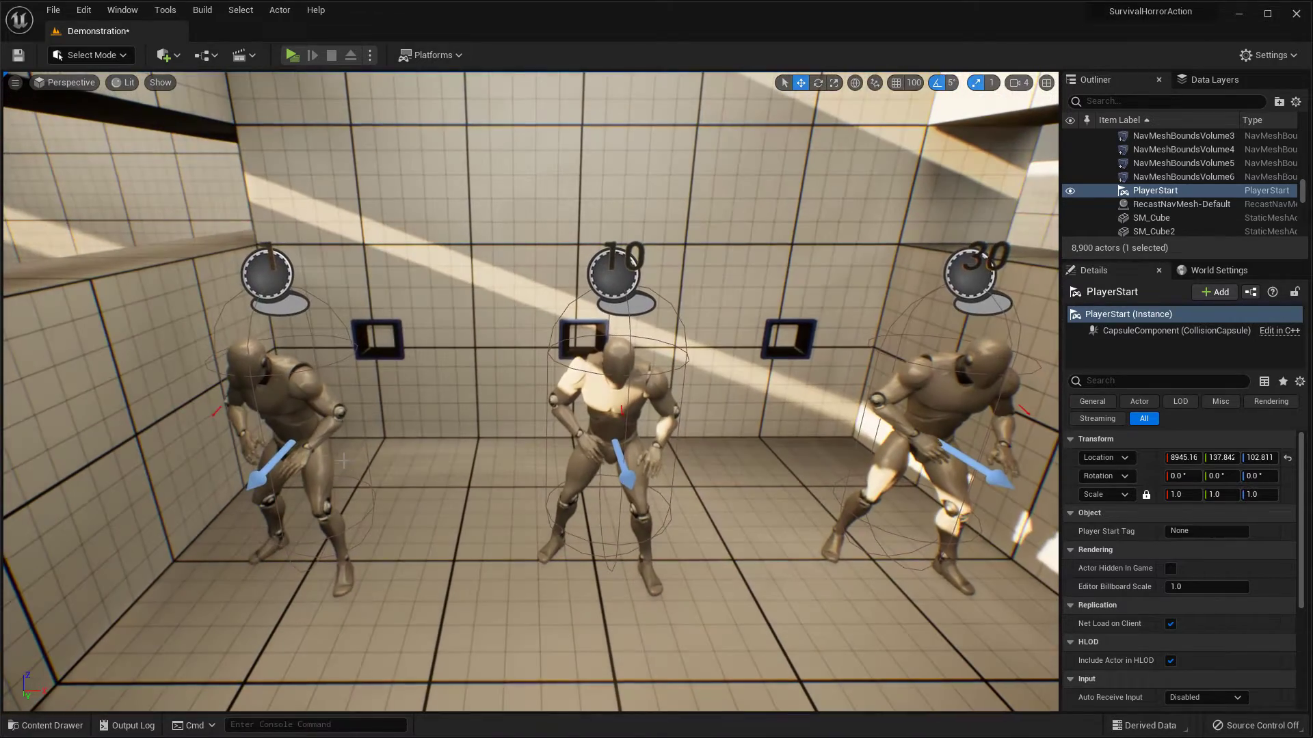
{"action": "left_click", "coordinate": [275, 396]}
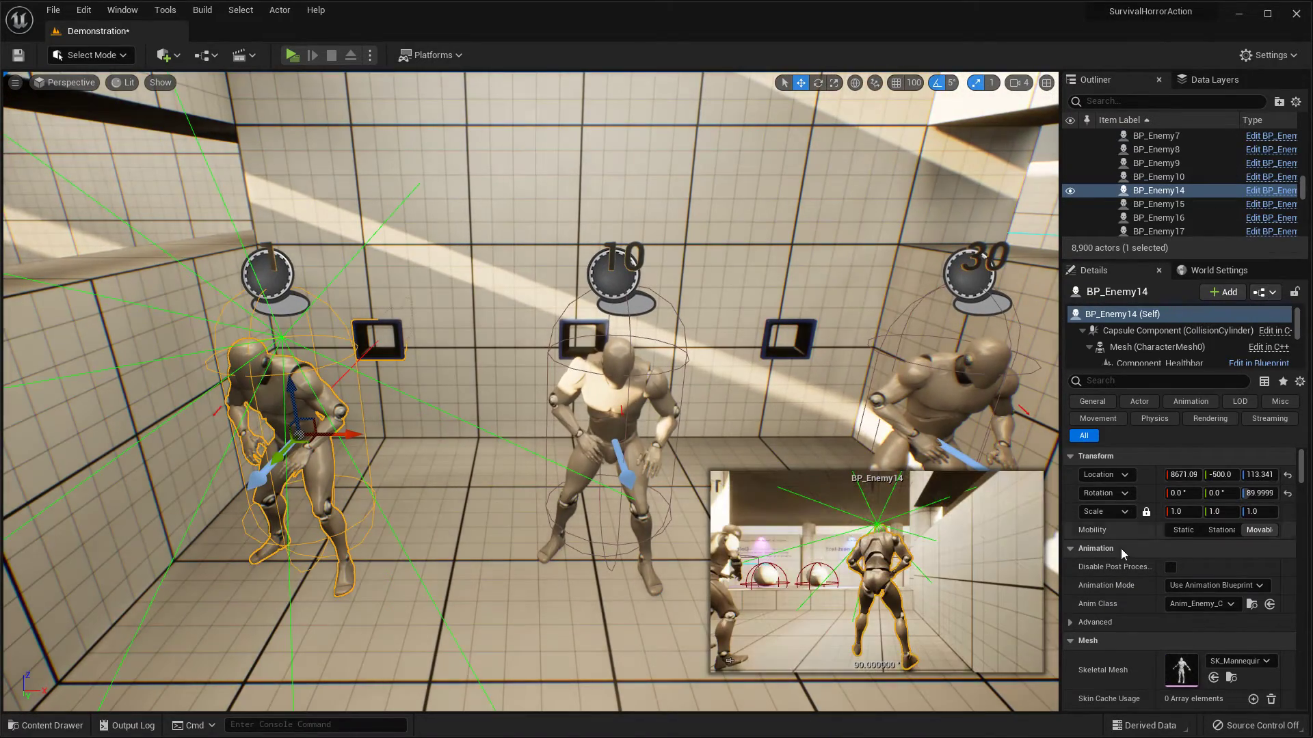
{"action": "scroll", "coordinate": [1152, 564], "scroll_direction": "down", "scroll_amount": 5}
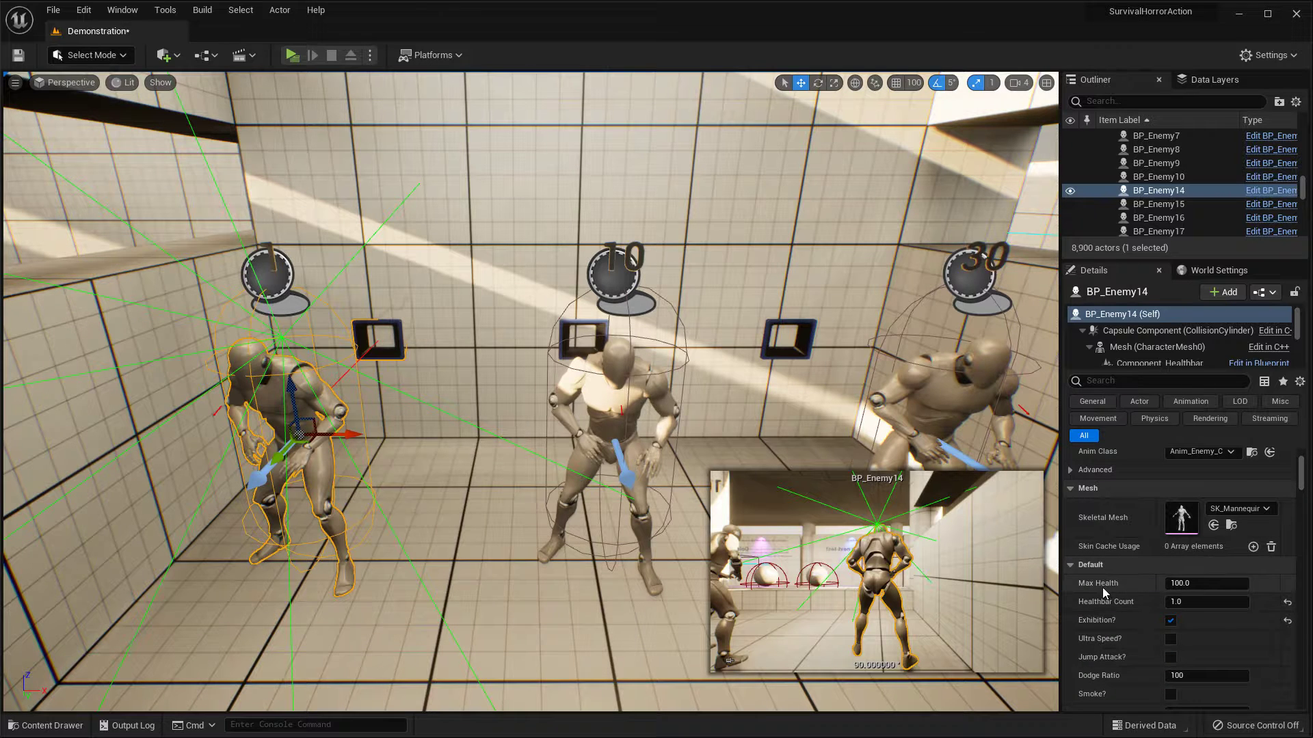
{"action": "left_click", "coordinate": [1170, 620]}
{"action": "left_click", "coordinate": [617, 400]}
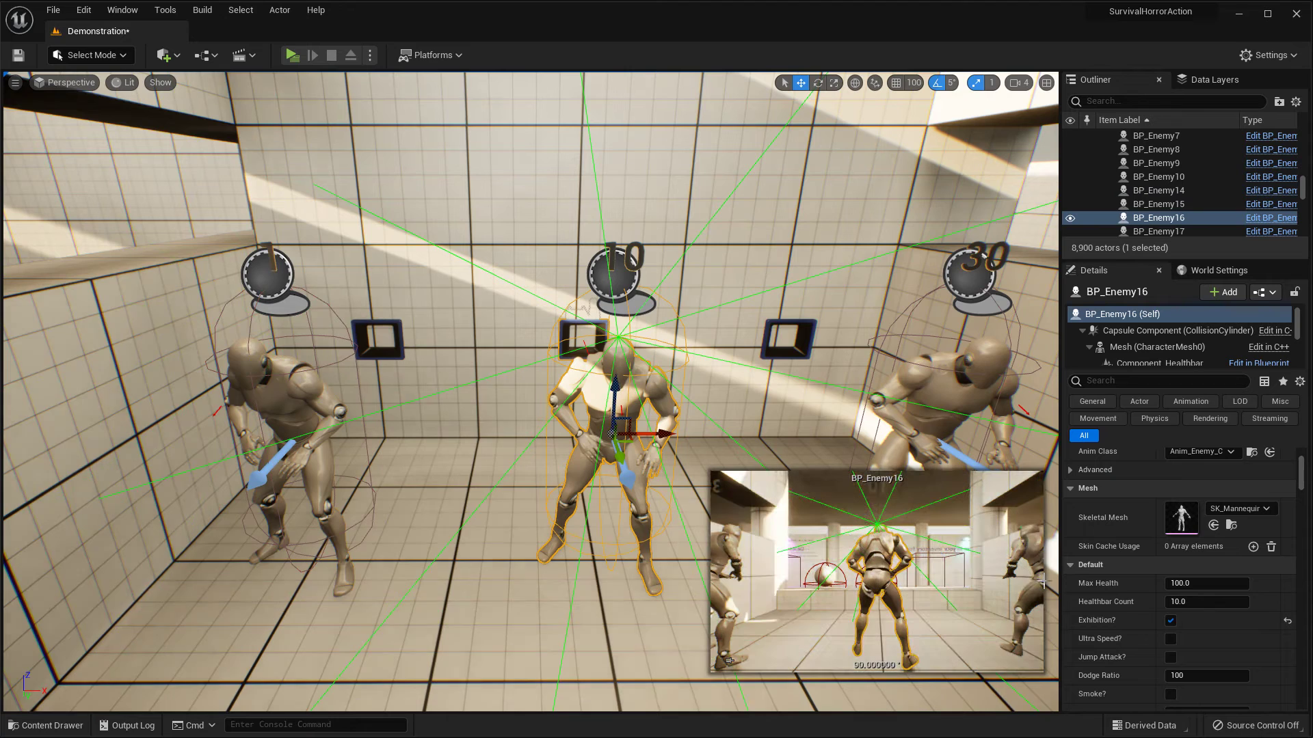
{"action": "left_click", "coordinate": [947, 410]}
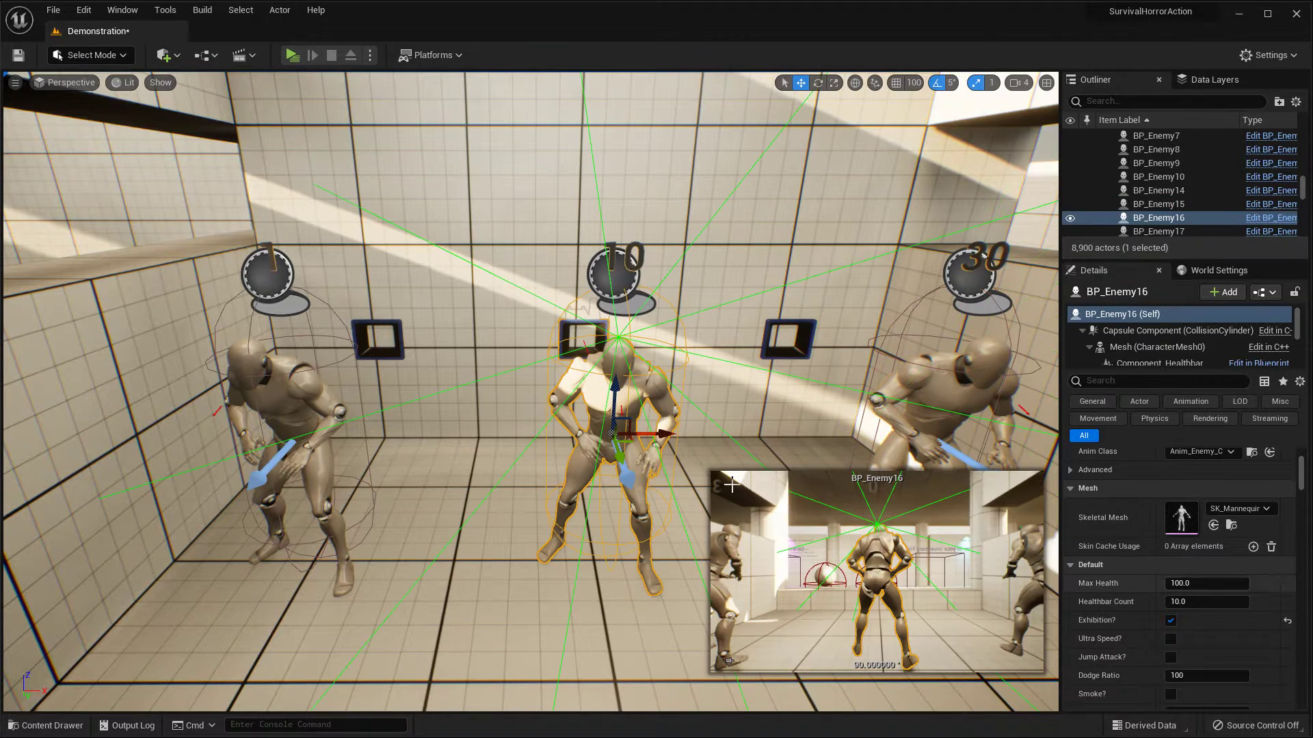
{"action": "left_click", "coordinate": [341, 412]}
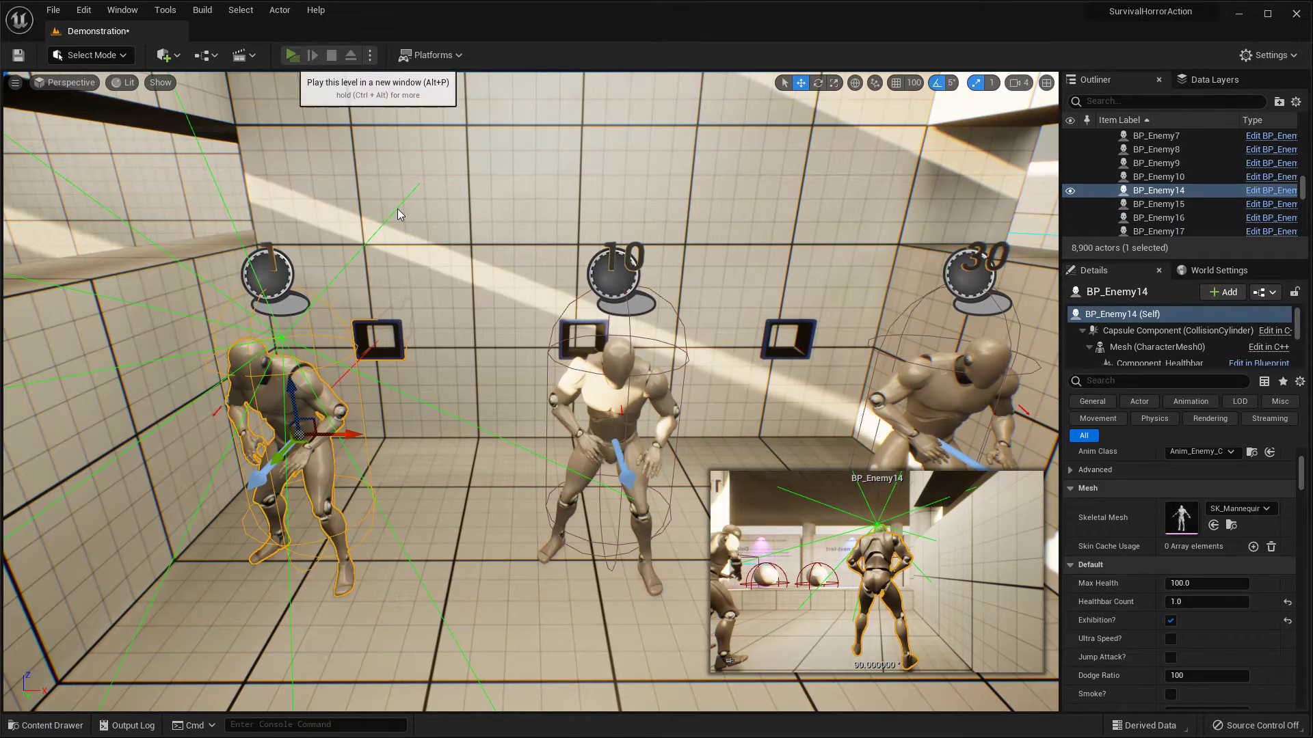
Step: Play the level in a new window, run to the enemy bay and shoot the enemy labelled 1 to check its health bar
{"action": "key", "text": "w"}
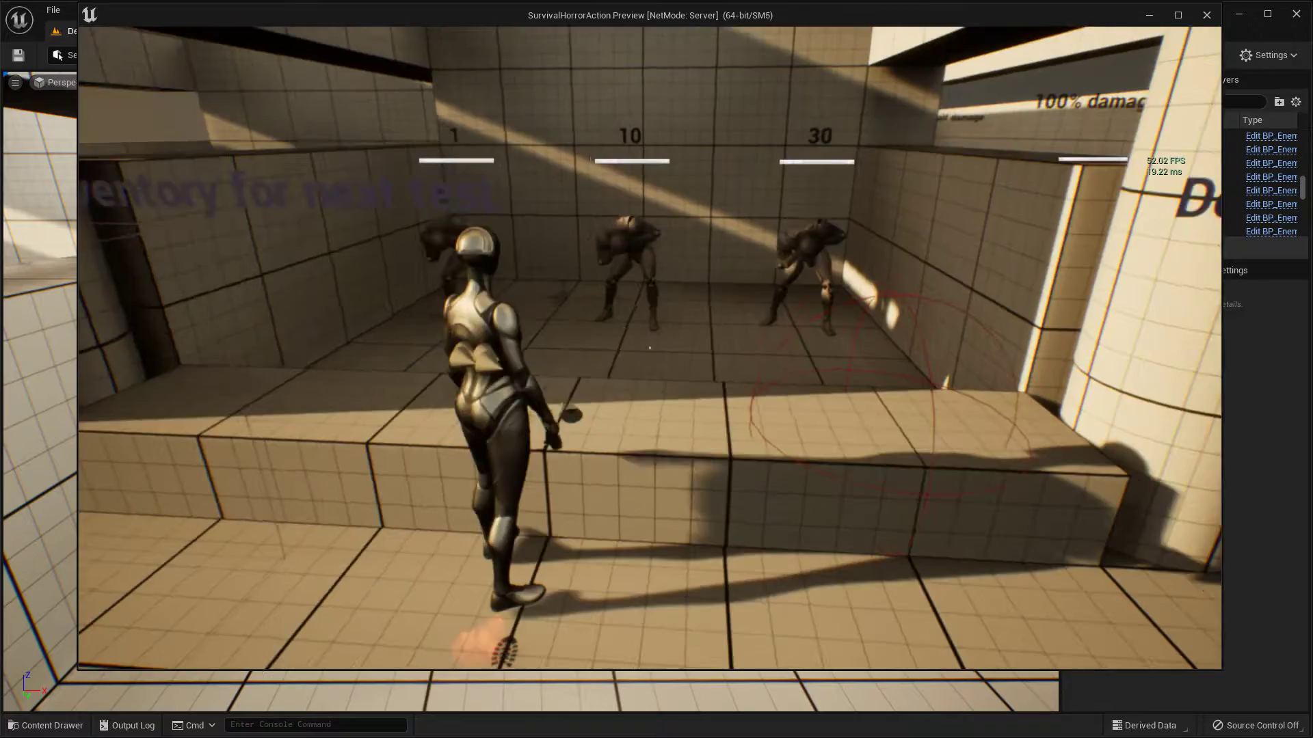
{"action": "right_click", "coordinate": [649, 348]}
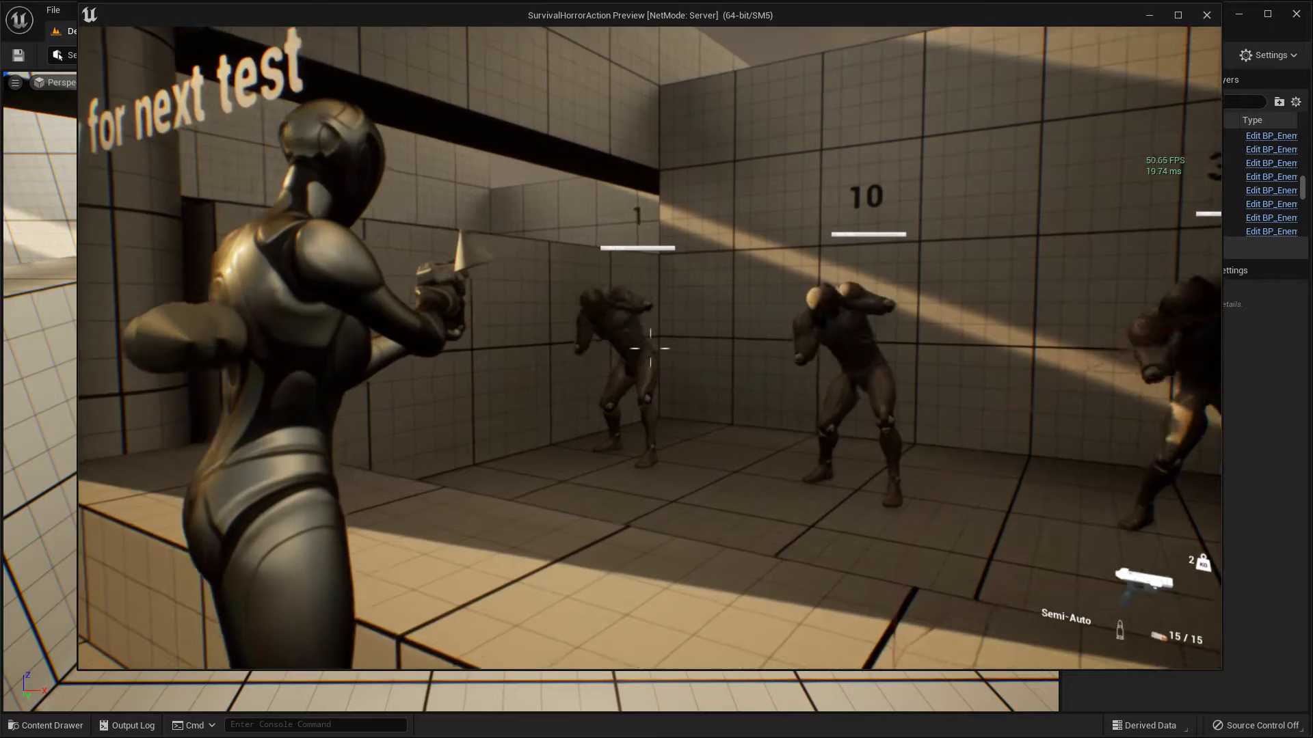
{"action": "left_click", "coordinate": [649, 348]}
{"action": "key", "text": "shift+F1"}
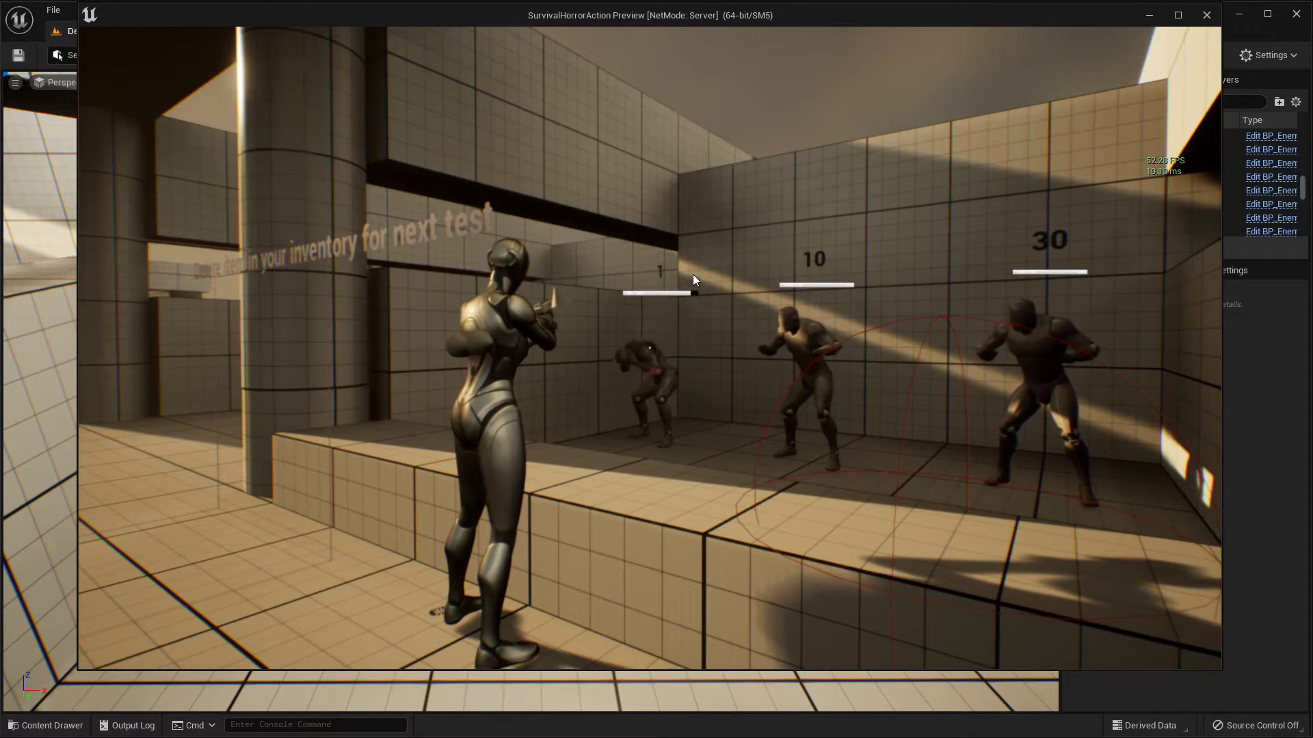
{"action": "left_click", "coordinate": [588, 321]}
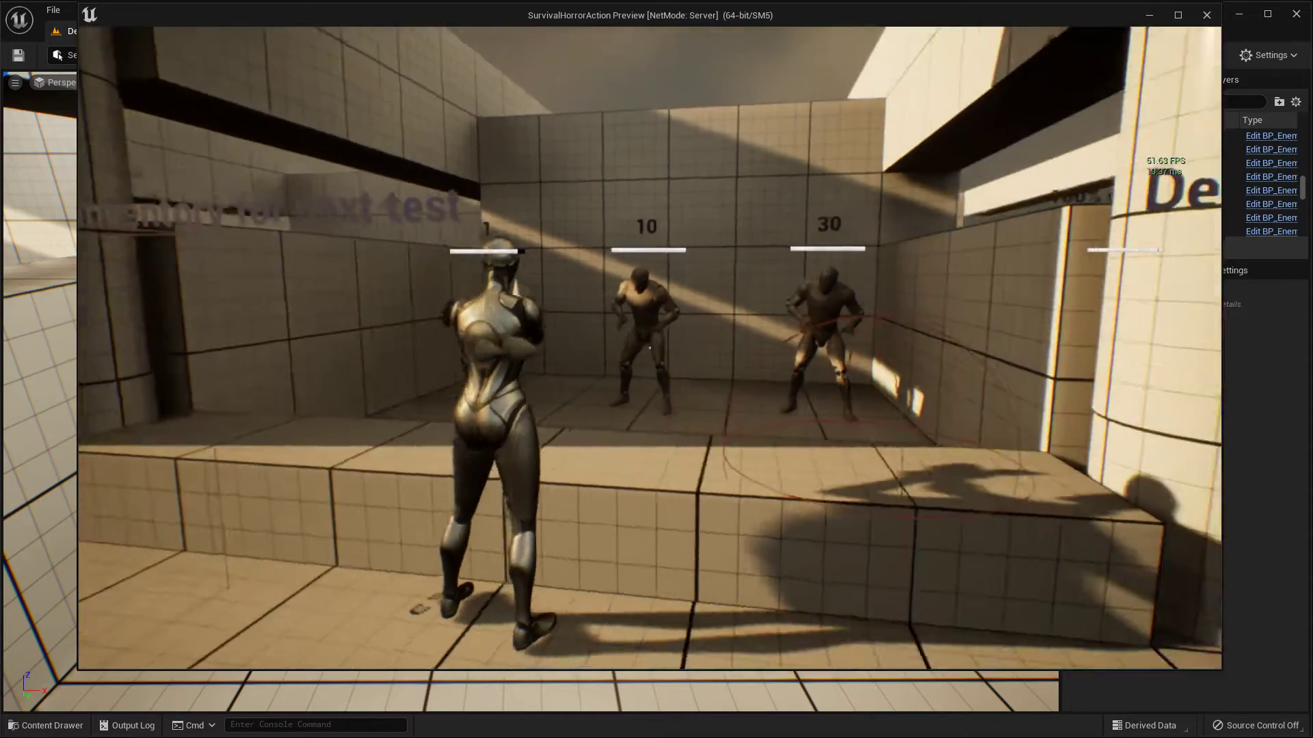
Step: Shoot the enemies labelled 10 and 30 to compare their health bars and end the play session
{"action": "right_click", "coordinate": [650, 348]}
{"action": "left_click", "coordinate": [650, 348]}
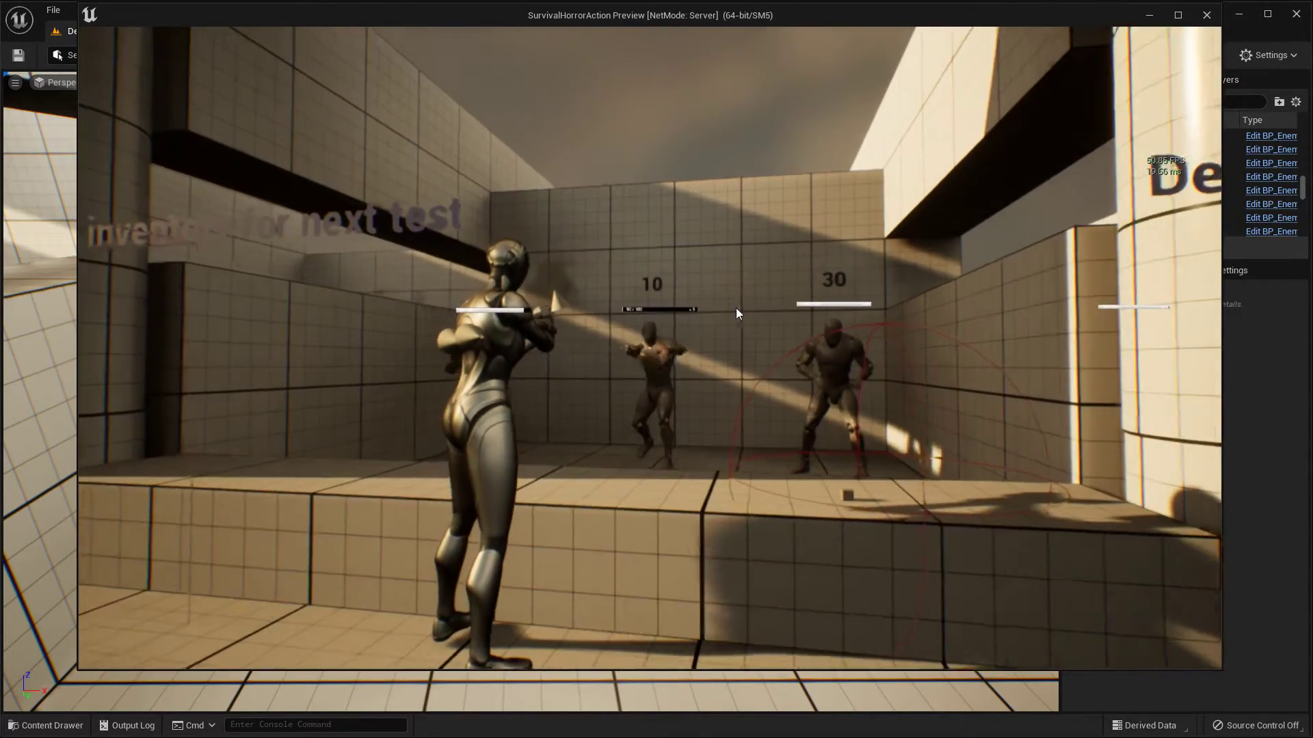
{"action": "left_click", "coordinate": [653, 294]}
{"action": "right_click", "coordinate": [650, 348]}
{"action": "left_click", "coordinate": [650, 349]}
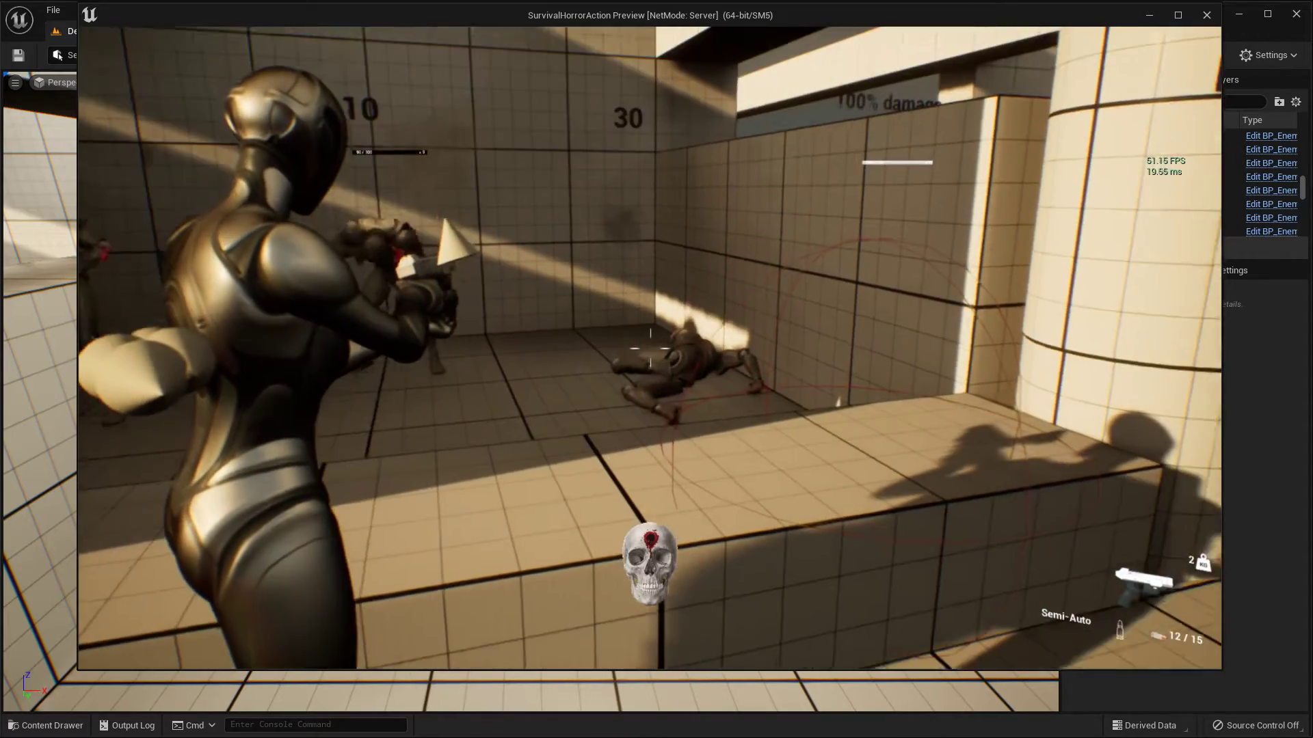
{"action": "left_click", "coordinate": [650, 348]}
{"action": "key", "text": "Escape"}
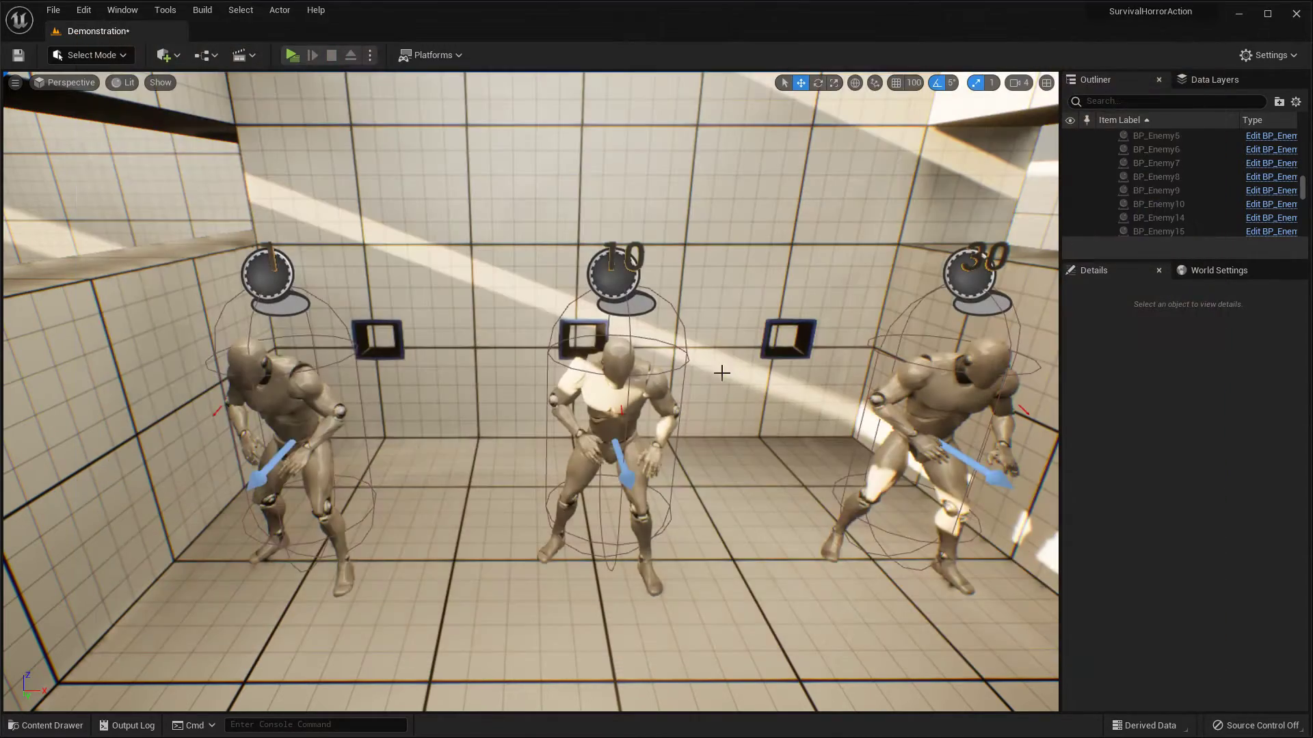
Step: Examine the Healthbar Count and other default settings of the enemies labelled 10 and 30
{"action": "left_click", "coordinate": [610, 375]}
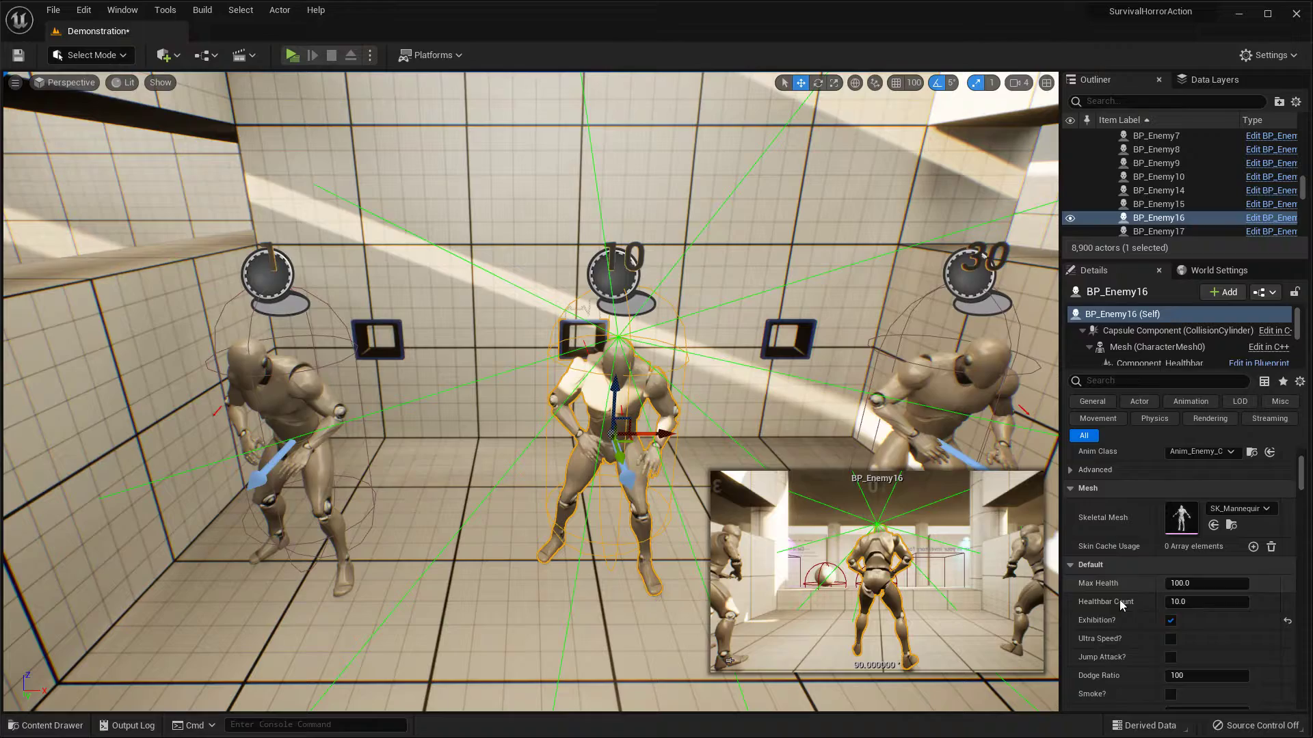
{"action": "right_click_drag", "start_coordinate": [779, 415], "coordinate": [786, 416]}
{"action": "left_click", "coordinate": [786, 415]}
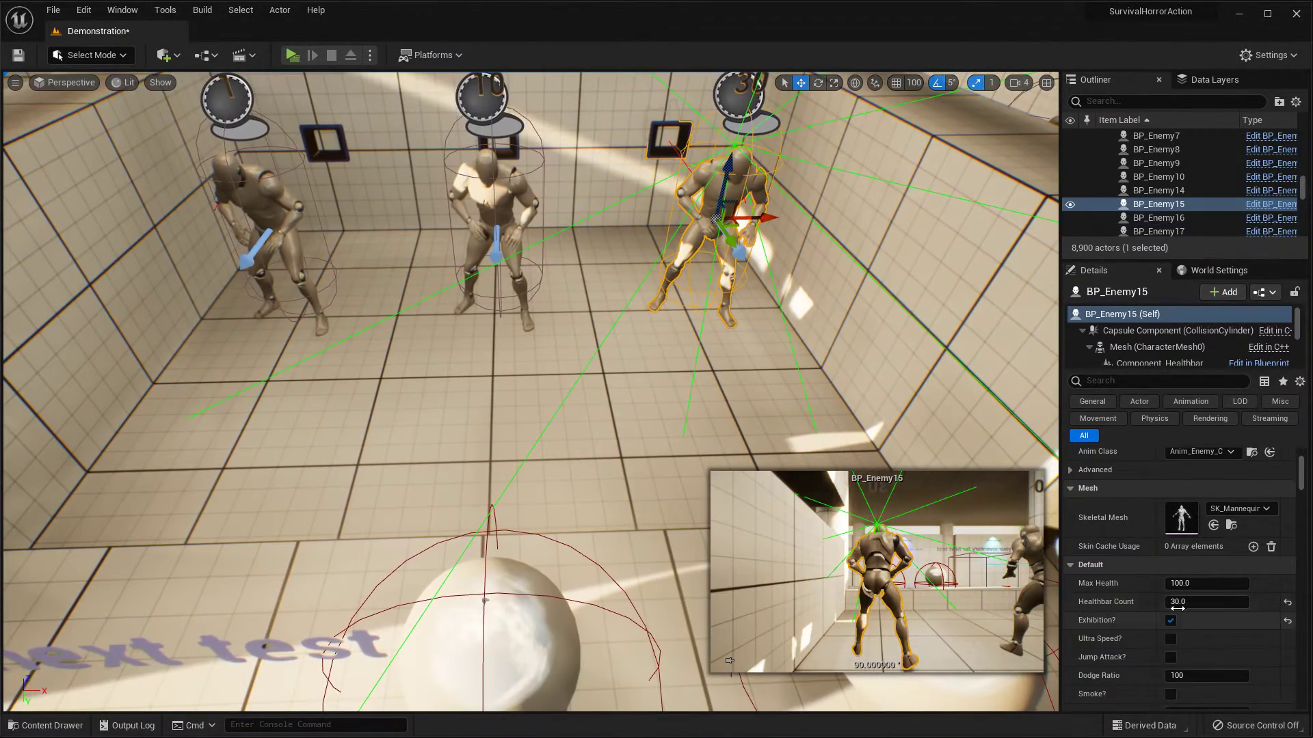
{"action": "right_click_drag", "start_coordinate": [609, 443], "coordinate": [609, 472]}
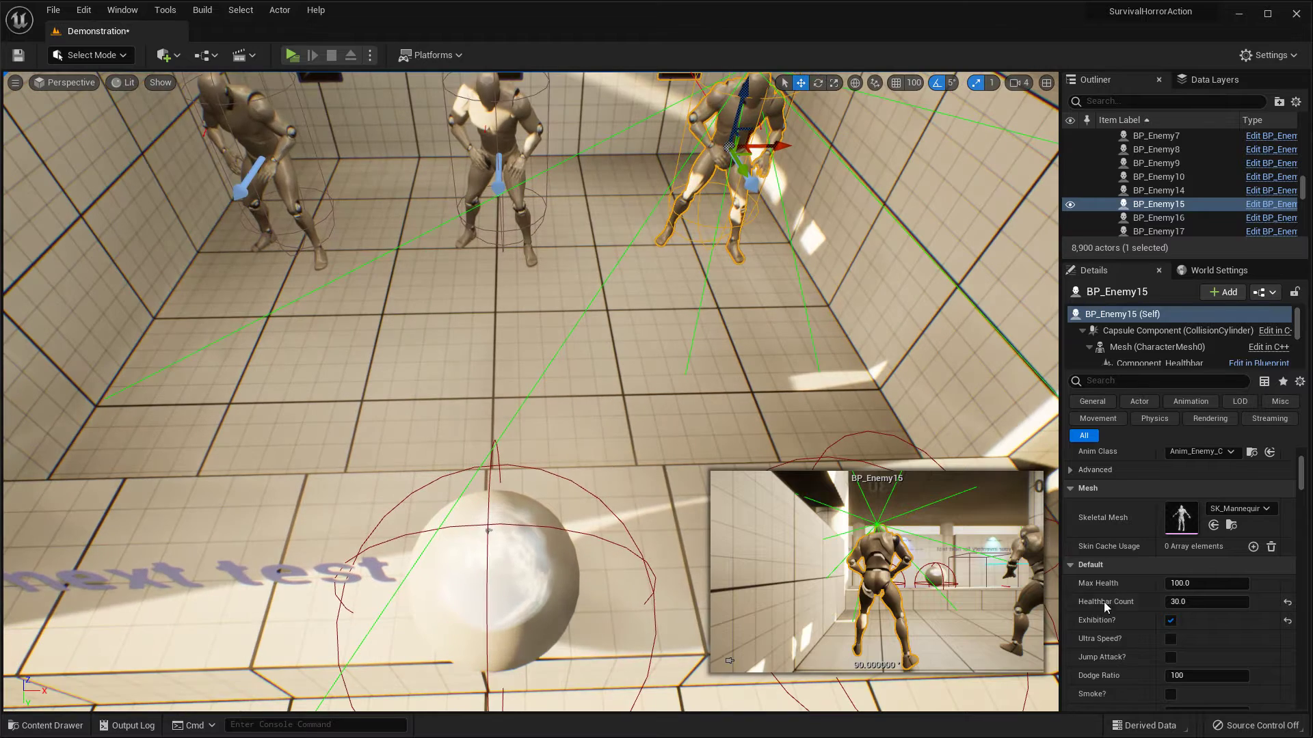
{"action": "scroll", "coordinate": [1103, 601], "scroll_direction": "down", "scroll_amount": 3}
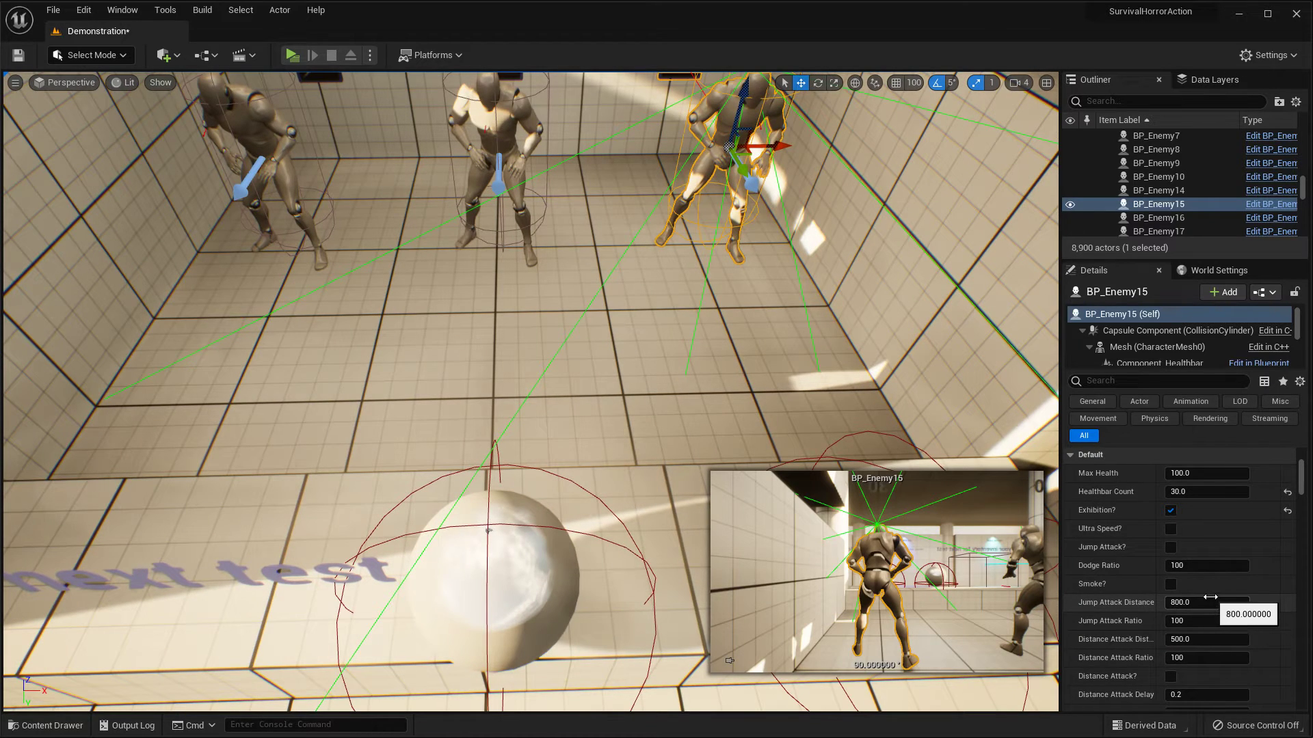
{"action": "scroll", "coordinate": [1211, 597], "scroll_direction": "down", "scroll_amount": 1}
Step: Open the DT_GameSetting data table from the project's GameSettings folder
{"action": "right_click_drag", "start_coordinate": [625, 284], "coordinate": [625, 283]}
{"action": "key", "text": "ctrl+space"}
{"action": "scroll", "coordinate": [110, 609], "scroll_direction": "up", "scroll_amount": 2}
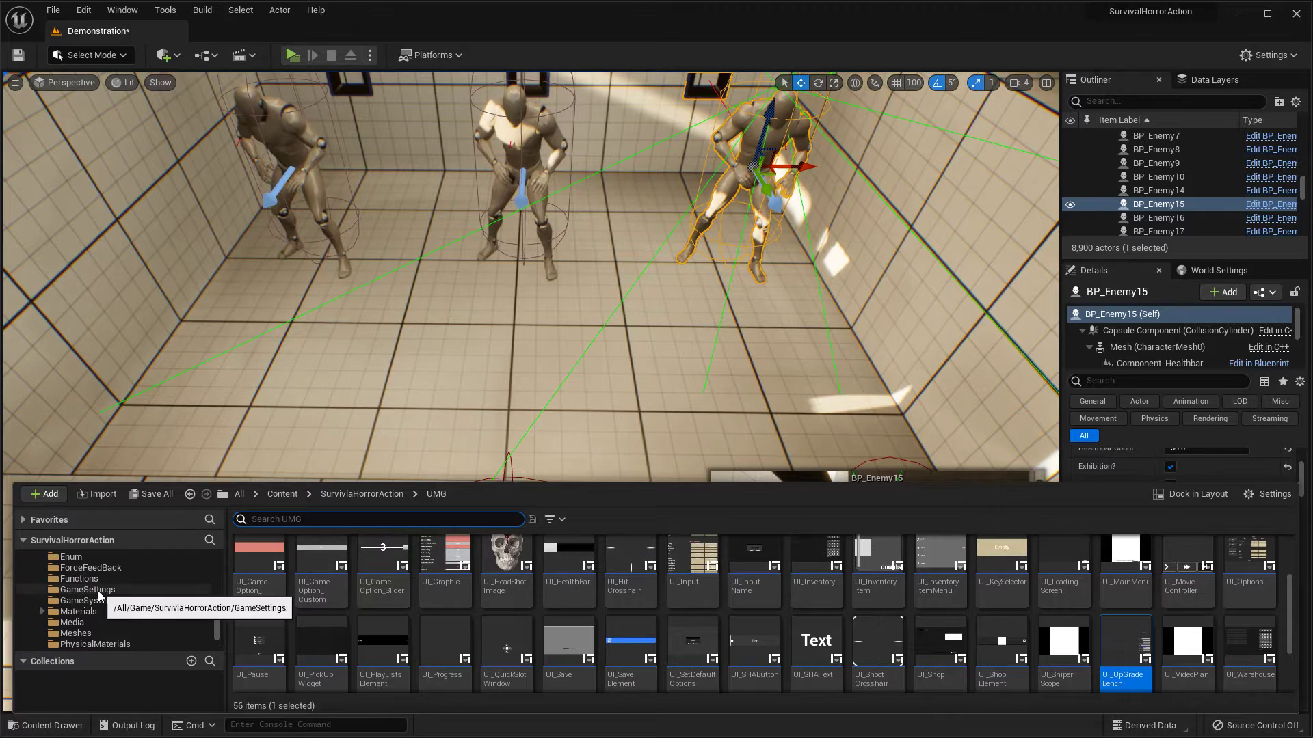
{"action": "left_click", "coordinate": [88, 589]}
{"action": "scroll", "coordinate": [643, 646], "scroll_direction": "up", "scroll_amount": 2}
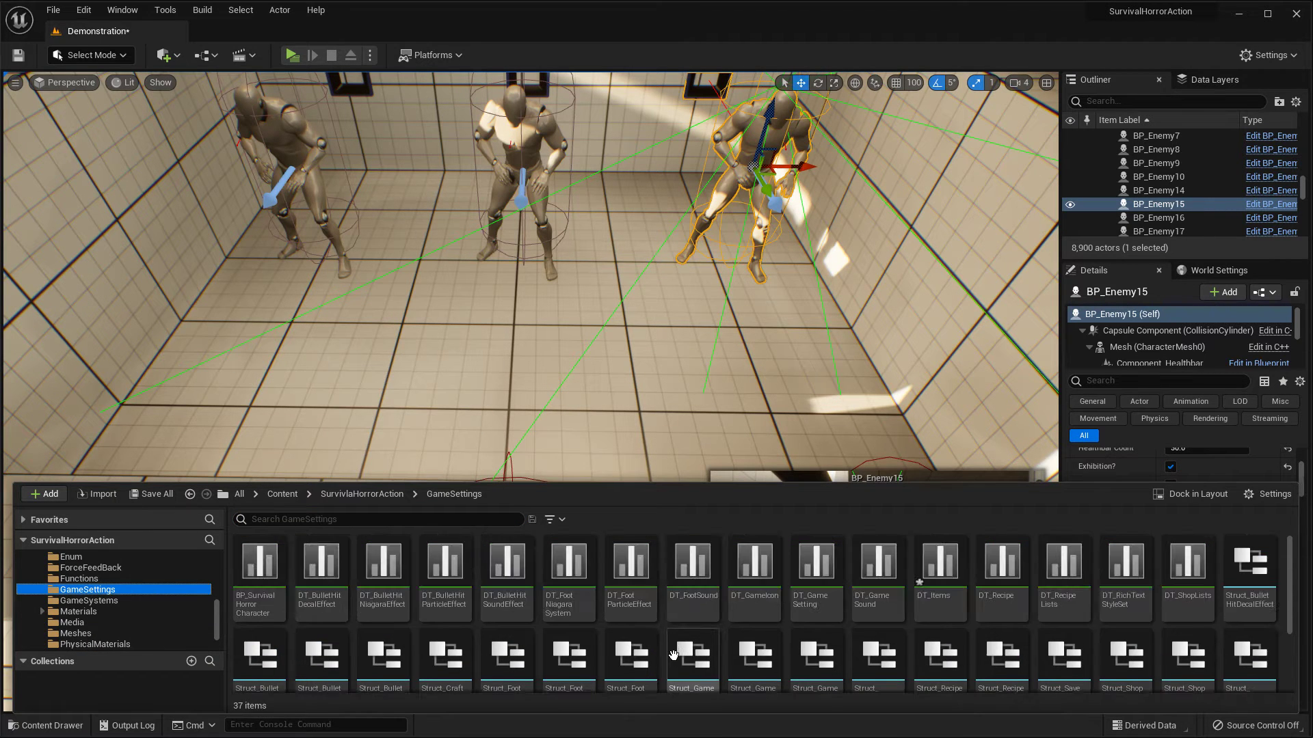
{"action": "double_click", "coordinate": [816, 567]}
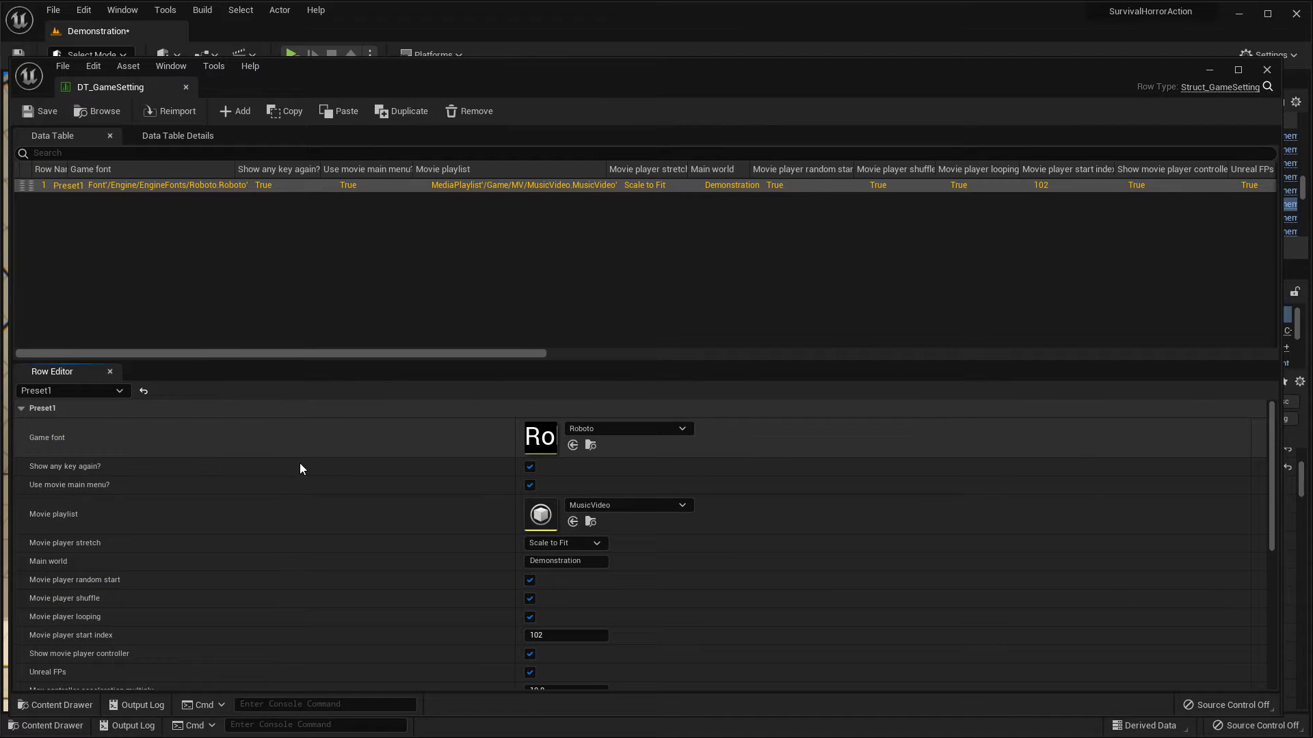
Step: Enable "Use healthbar color?" in the Preset1 row of the game settings table
{"action": "scroll", "coordinate": [301, 498], "scroll_direction": "down", "scroll_amount": 2}
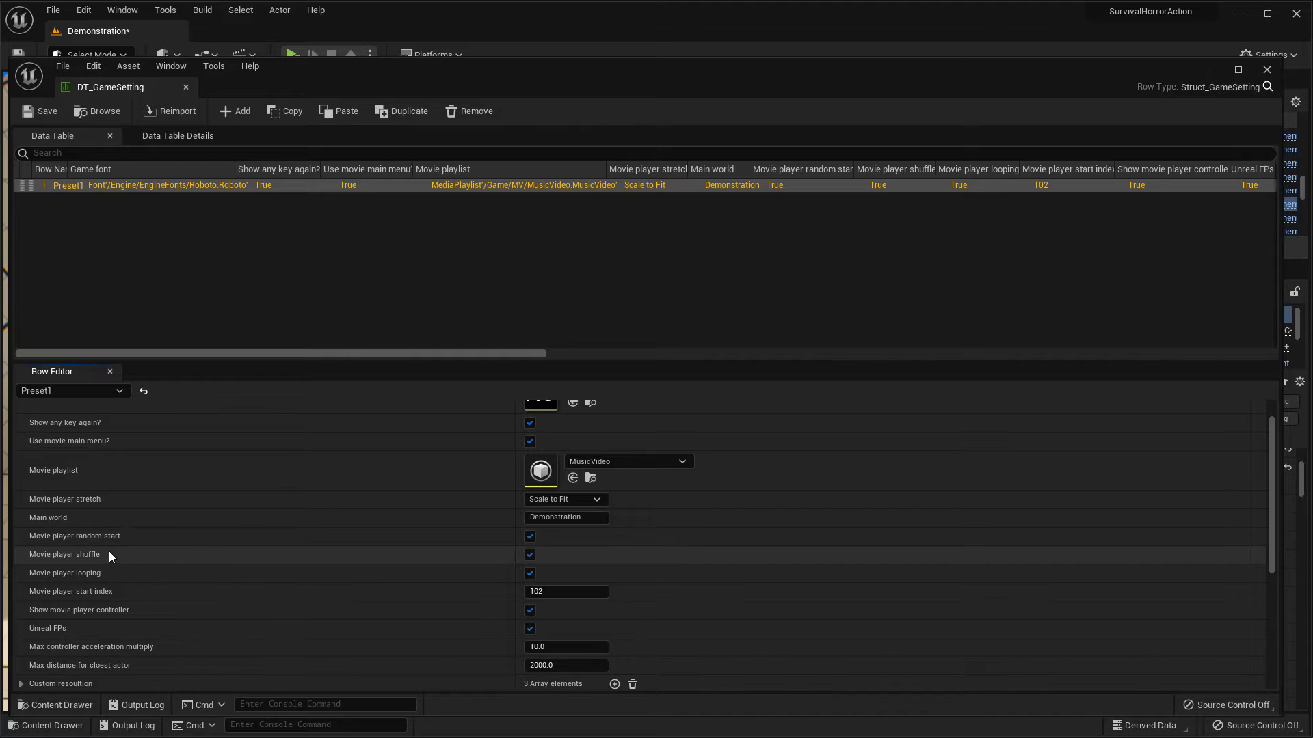
{"action": "scroll", "coordinate": [109, 593], "scroll_direction": "down", "scroll_amount": 3}
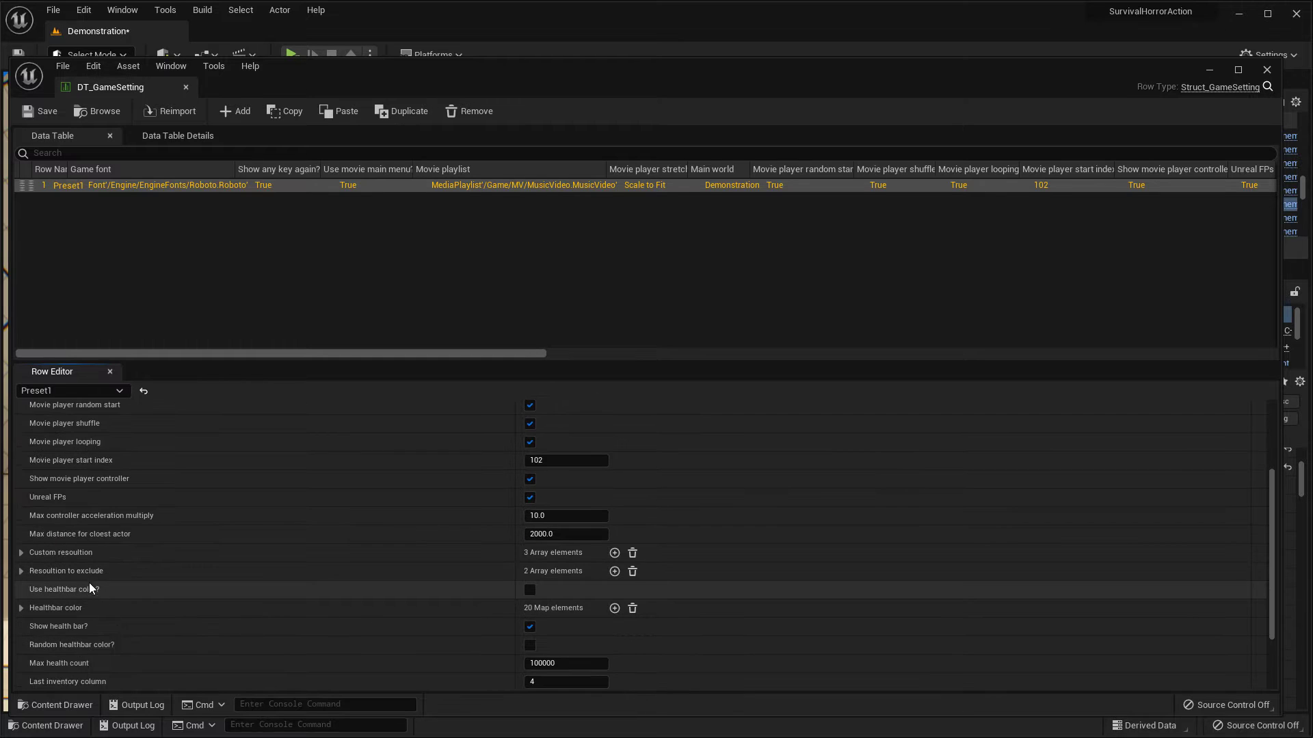
{"action": "scroll", "coordinate": [77, 561], "scroll_direction": "down", "scroll_amount": 1}
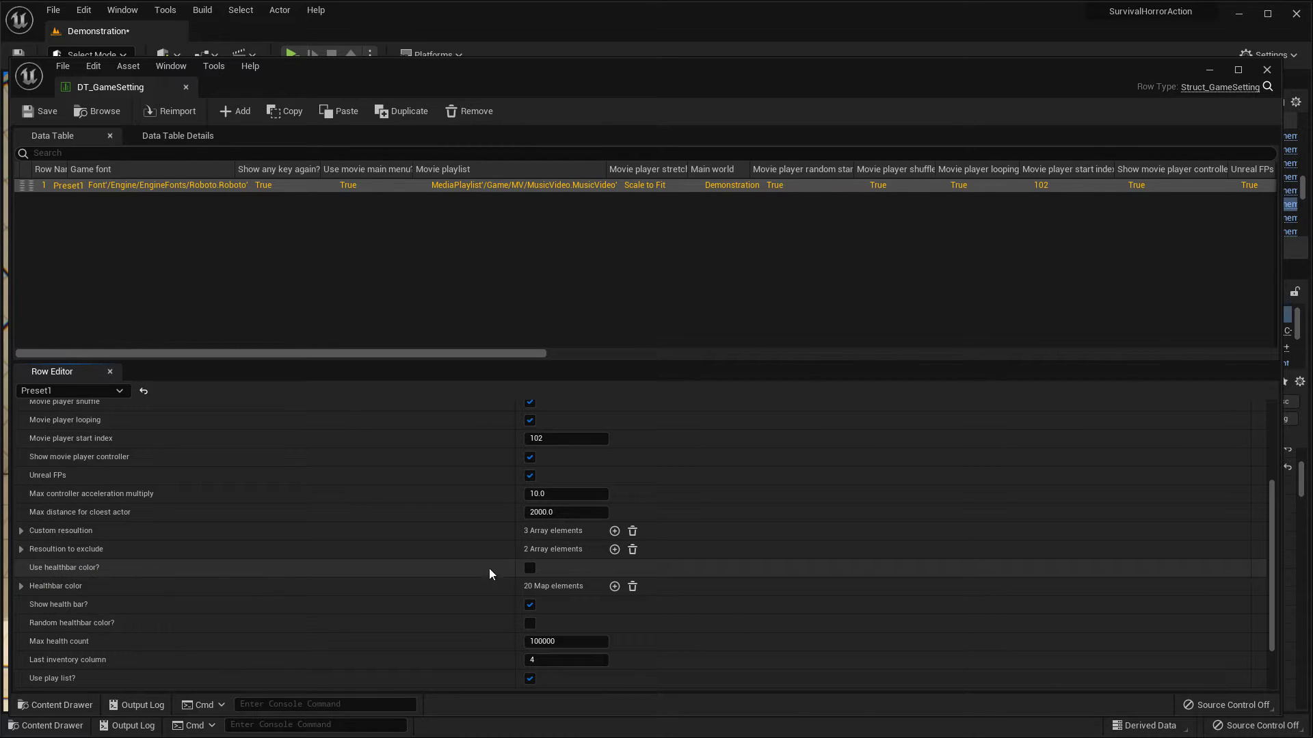
{"action": "left_click", "coordinate": [531, 569]}
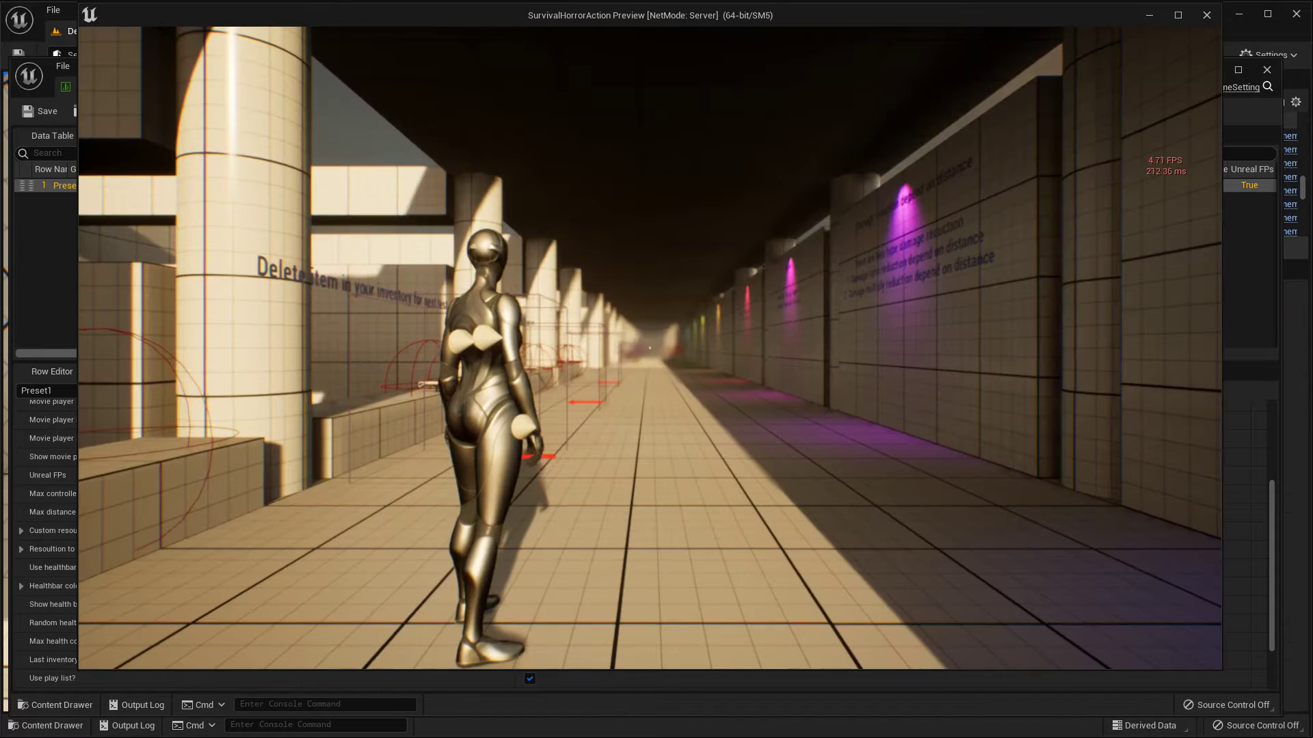
Step: Play the level again and run to the three labelled enemies to compare their health bar colours
{"action": "key", "text": "w"}
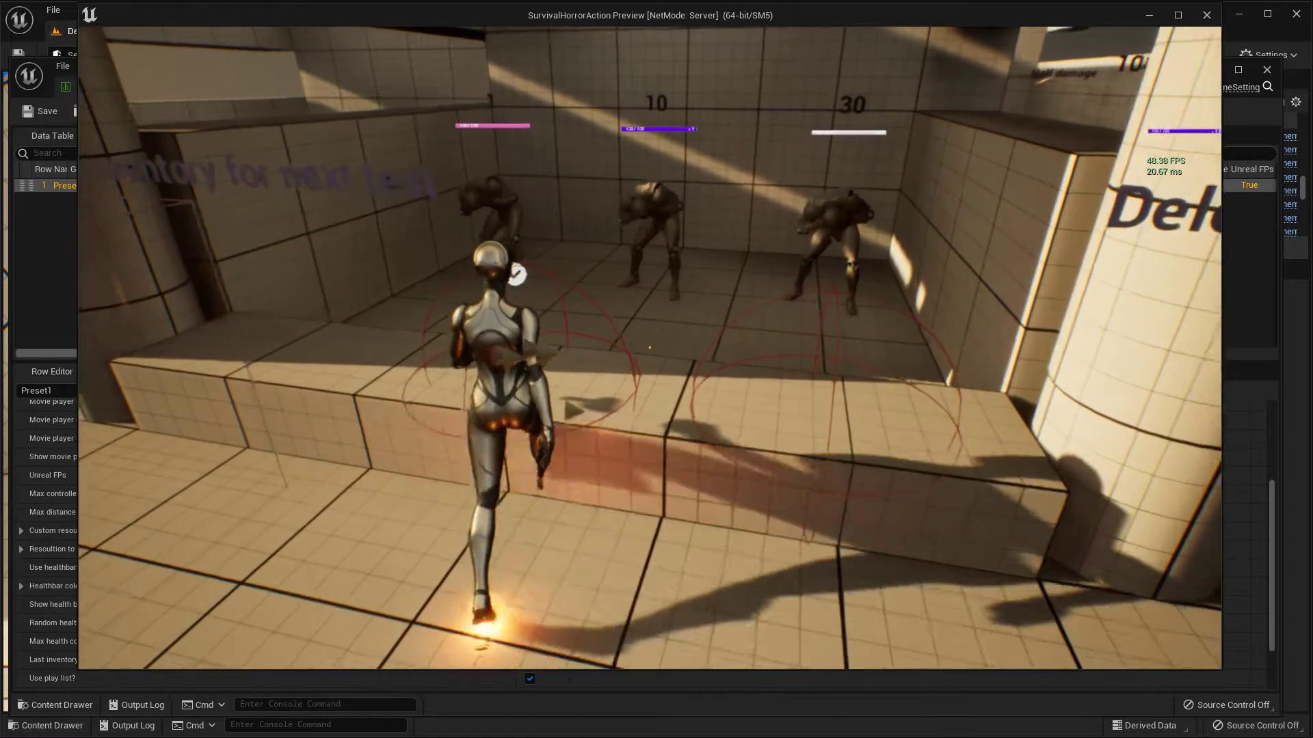
{"action": "key", "text": "shift+F1"}
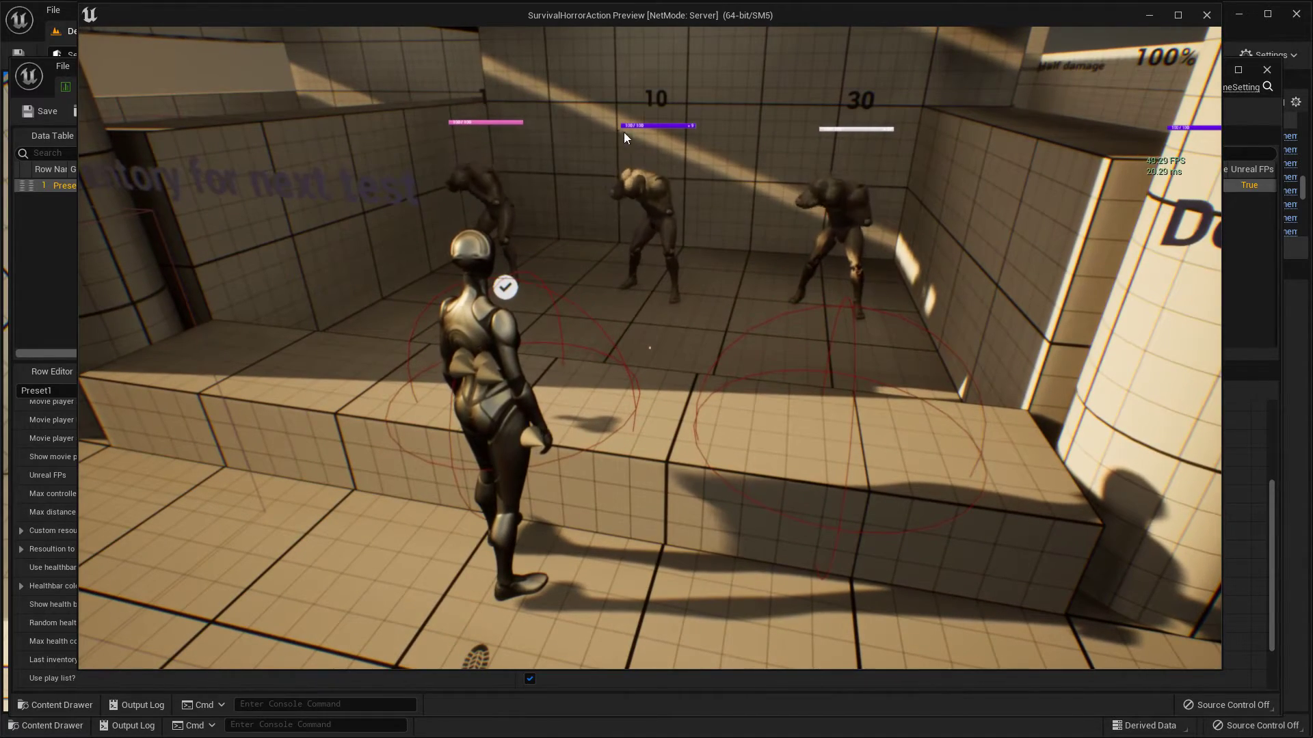
{"action": "left_click", "coordinate": [522, 220]}
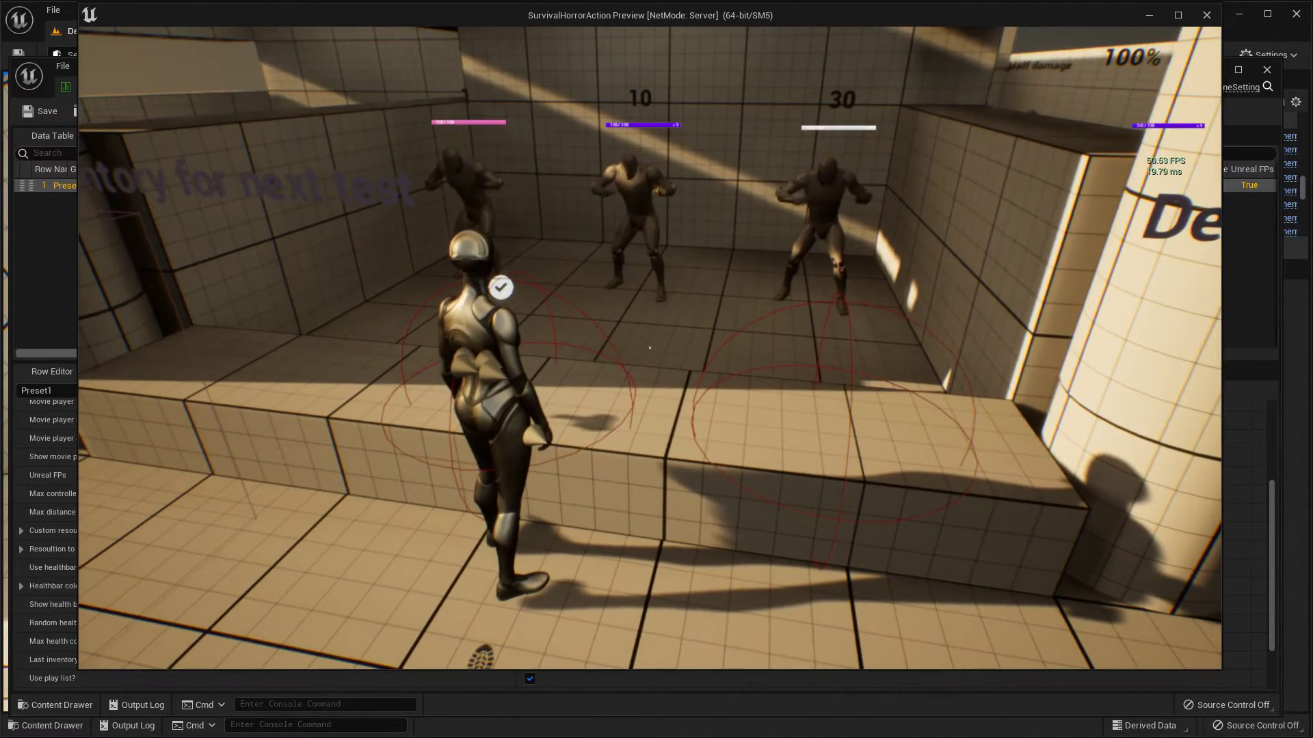
Step: Equip the pistol and shoot the enemy labelled 10 repeatedly to check how its health bar colour changes
{"action": "key", "text": "1"}
{"action": "right_click", "coordinate": [650, 348]}
{"action": "left_click", "coordinate": [649, 348]}
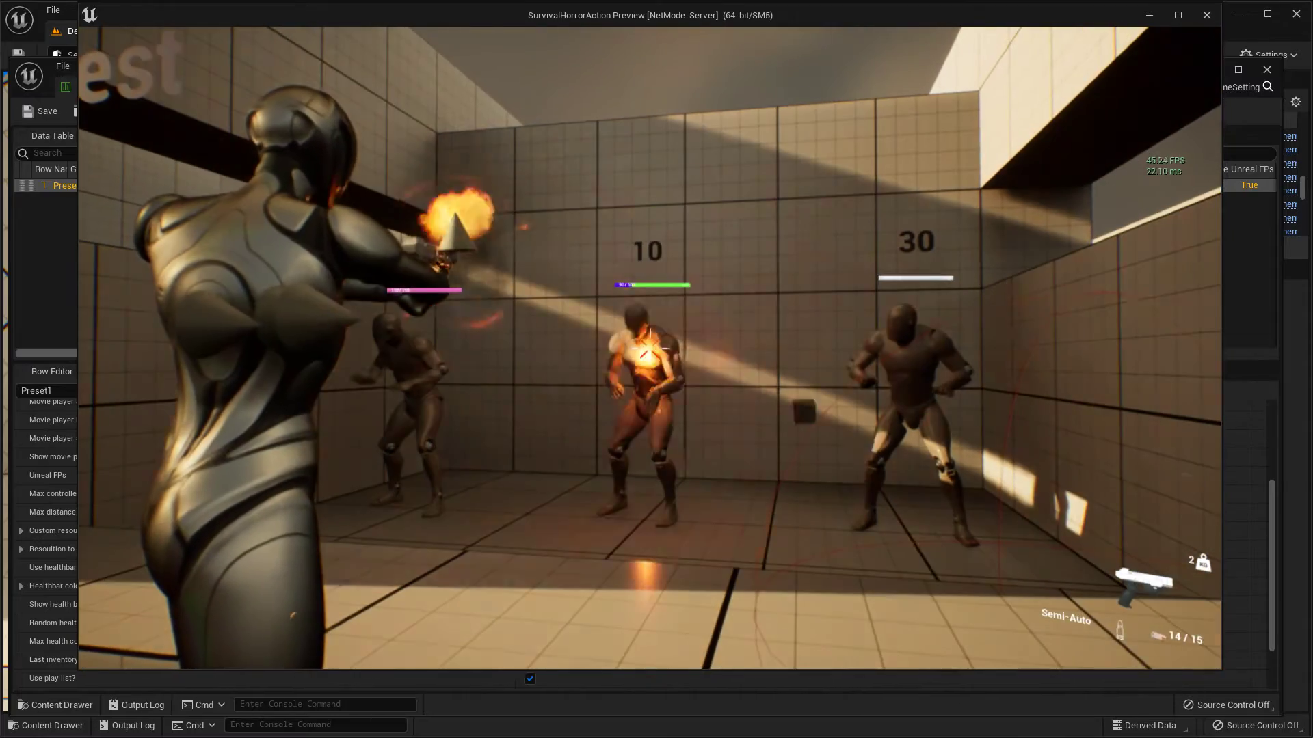
{"action": "left_click", "coordinate": [649, 348]}
{"action": "left_click", "coordinate": [649, 348]}
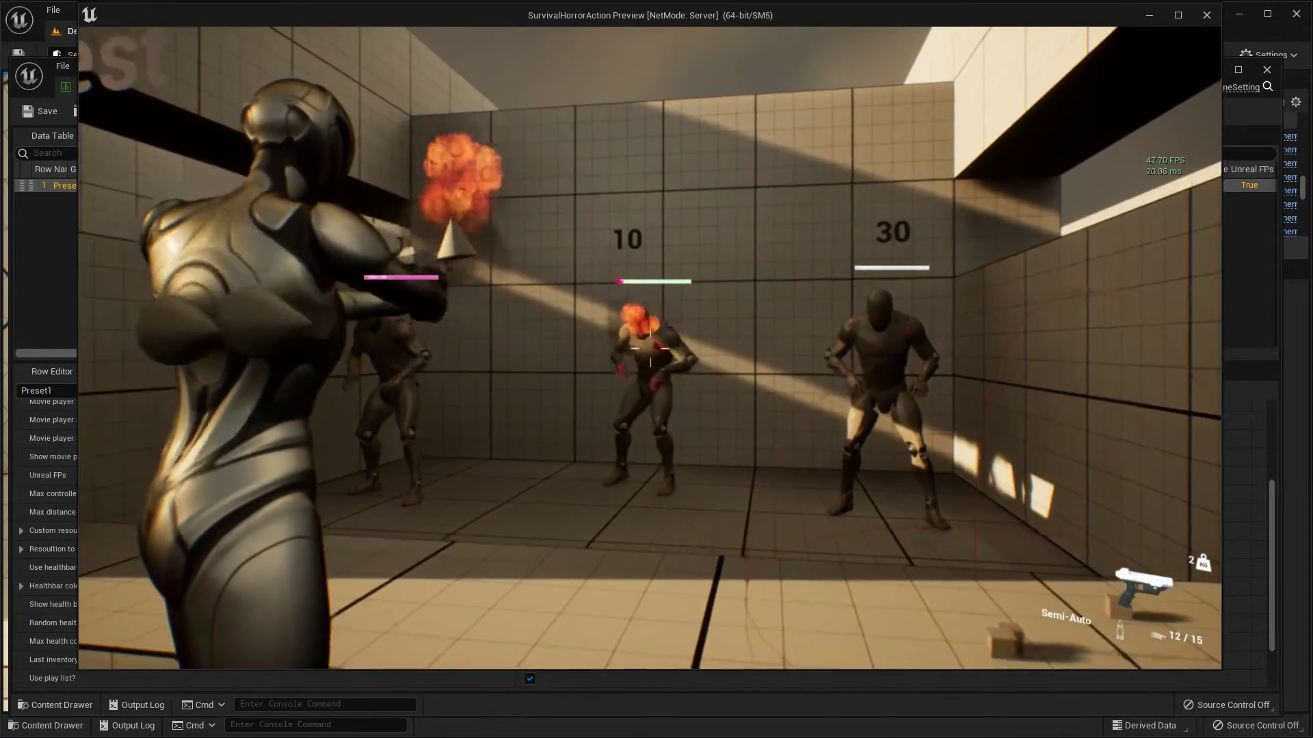
{"action": "left_click", "coordinate": [650, 348]}
{"action": "left_click", "coordinate": [650, 348]}
Step: Shoot the enemy labelled 30 to check how its layered health bar drains
{"action": "left_click", "coordinate": [650, 348]}
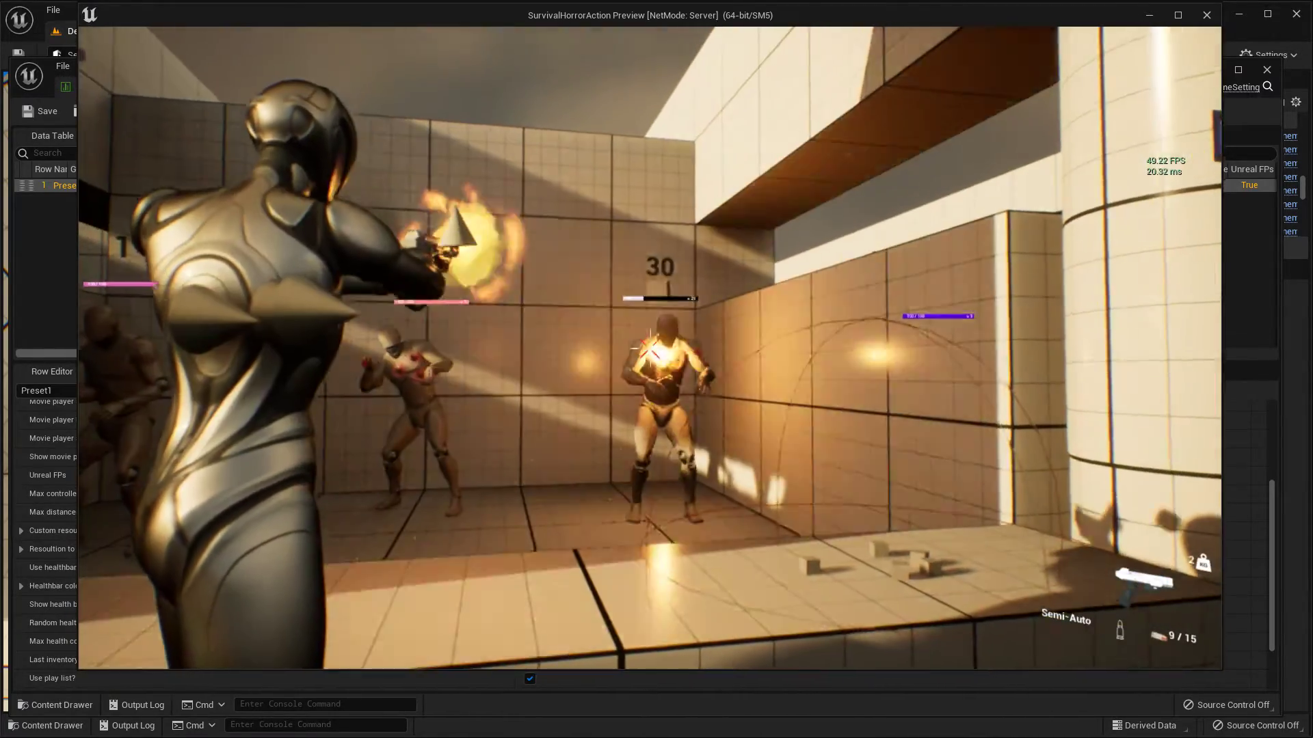
{"action": "left_click", "coordinate": [650, 348]}
{"action": "left_click", "coordinate": [649, 348]}
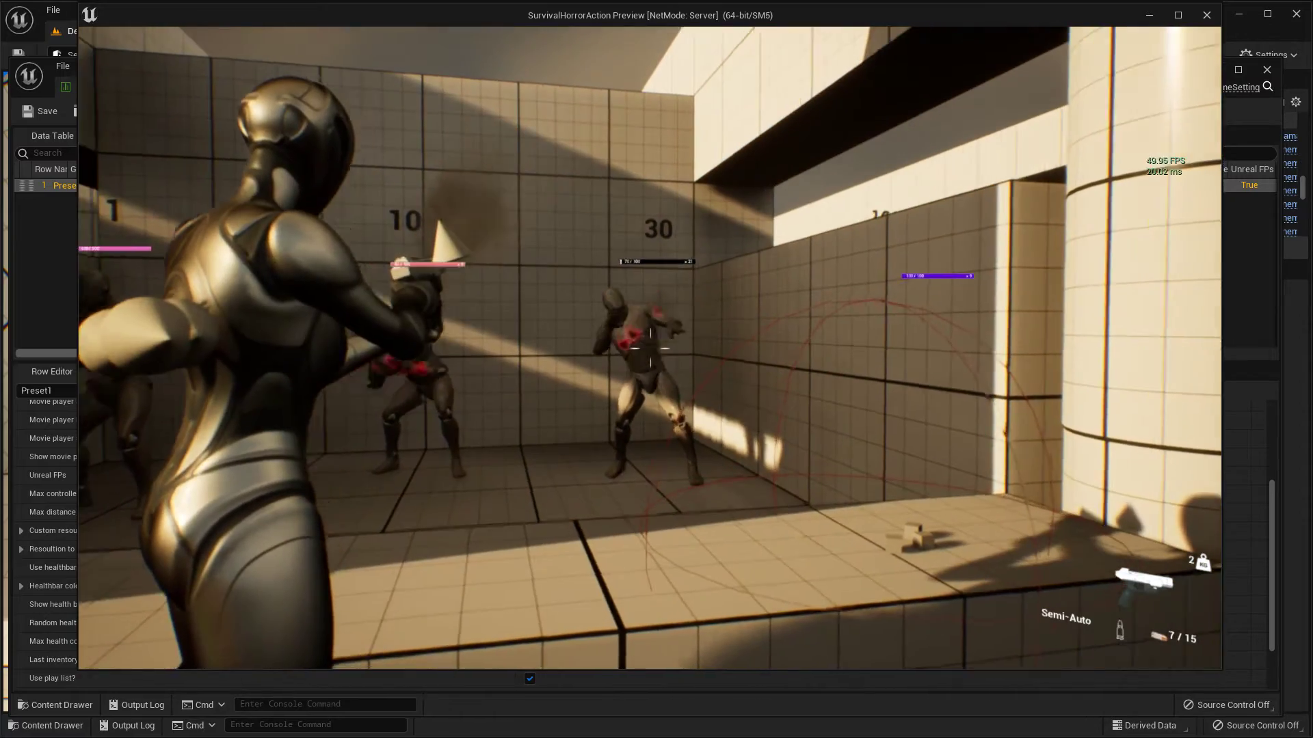
Step: Fire a last shot at the enemy labelled 30 and end the play test
{"action": "left_click", "coordinate": [650, 348]}
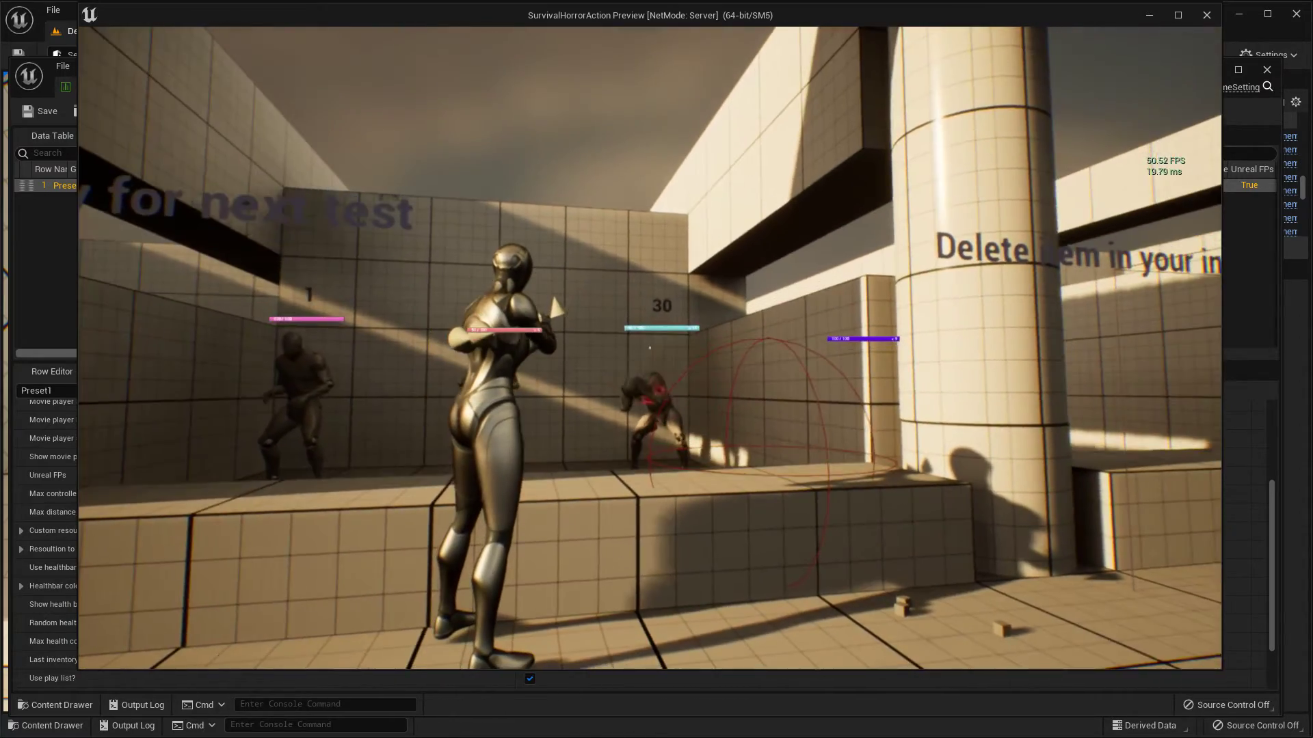
{"action": "key", "text": "Escape"}
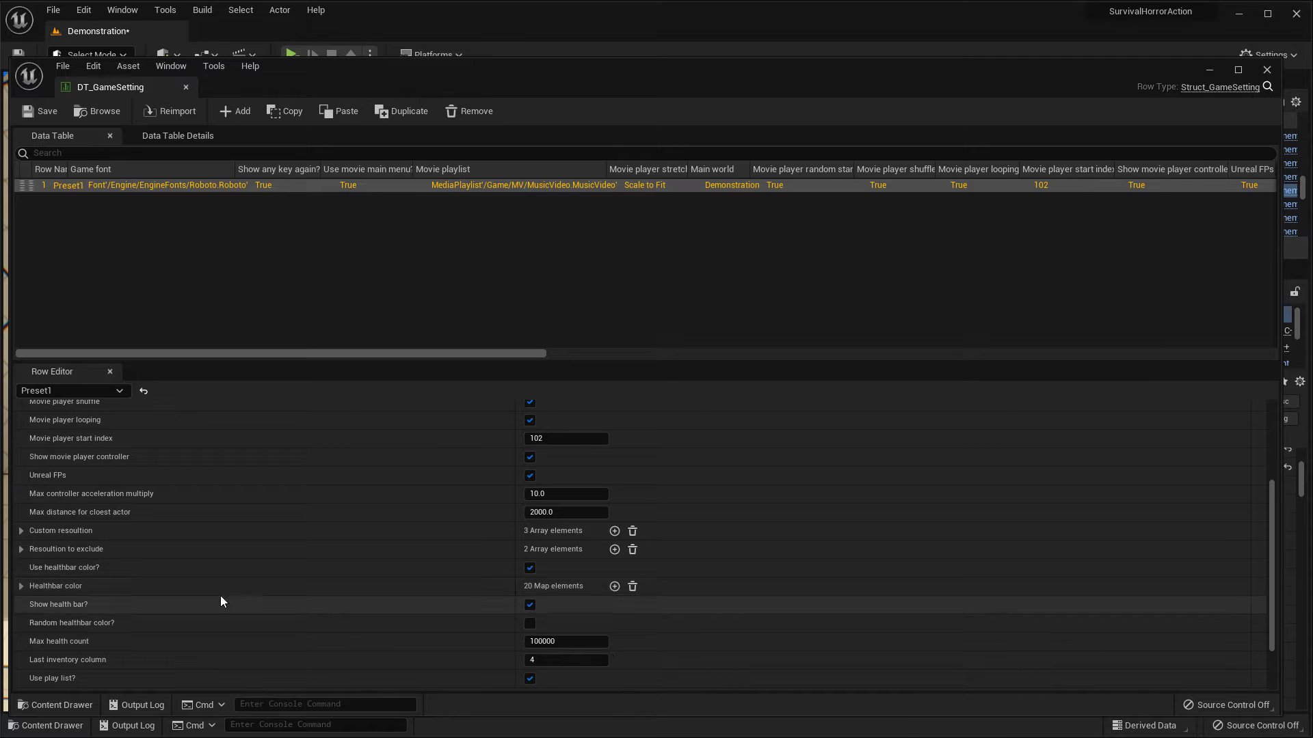
Step: Expand the "Healthbar color" map in the Preset1 row and review its colour entries
{"action": "left_click", "coordinate": [21, 586]}
{"action": "scroll", "coordinate": [453, 588], "scroll_direction": "down", "scroll_amount": 10}
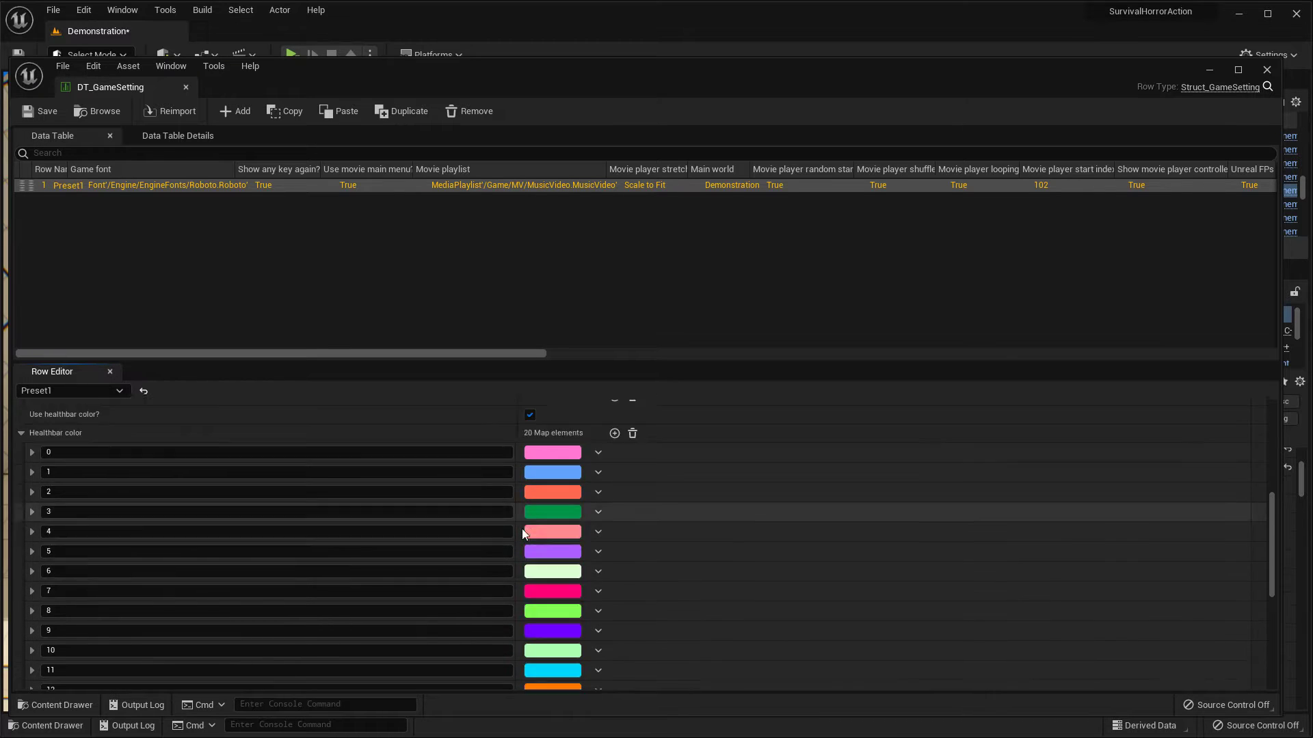
{"action": "scroll", "coordinate": [522, 530], "scroll_direction": "up", "scroll_amount": 3}
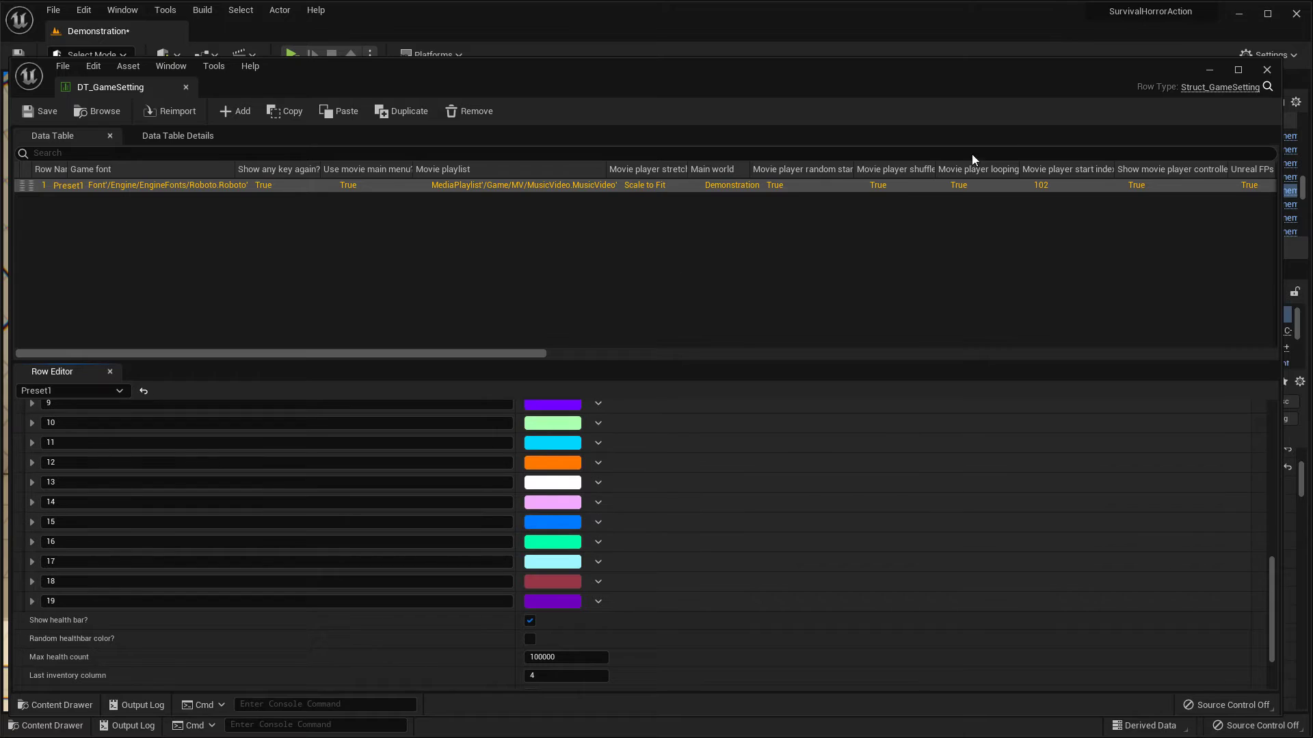
Step: Minimise the game settings table and review the Healthbar Count of the selected BP_Enemy15 in the level
{"action": "left_click", "coordinate": [1209, 70]}
{"action": "right_click_drag", "start_coordinate": [678, 263], "coordinate": [682, 235]}
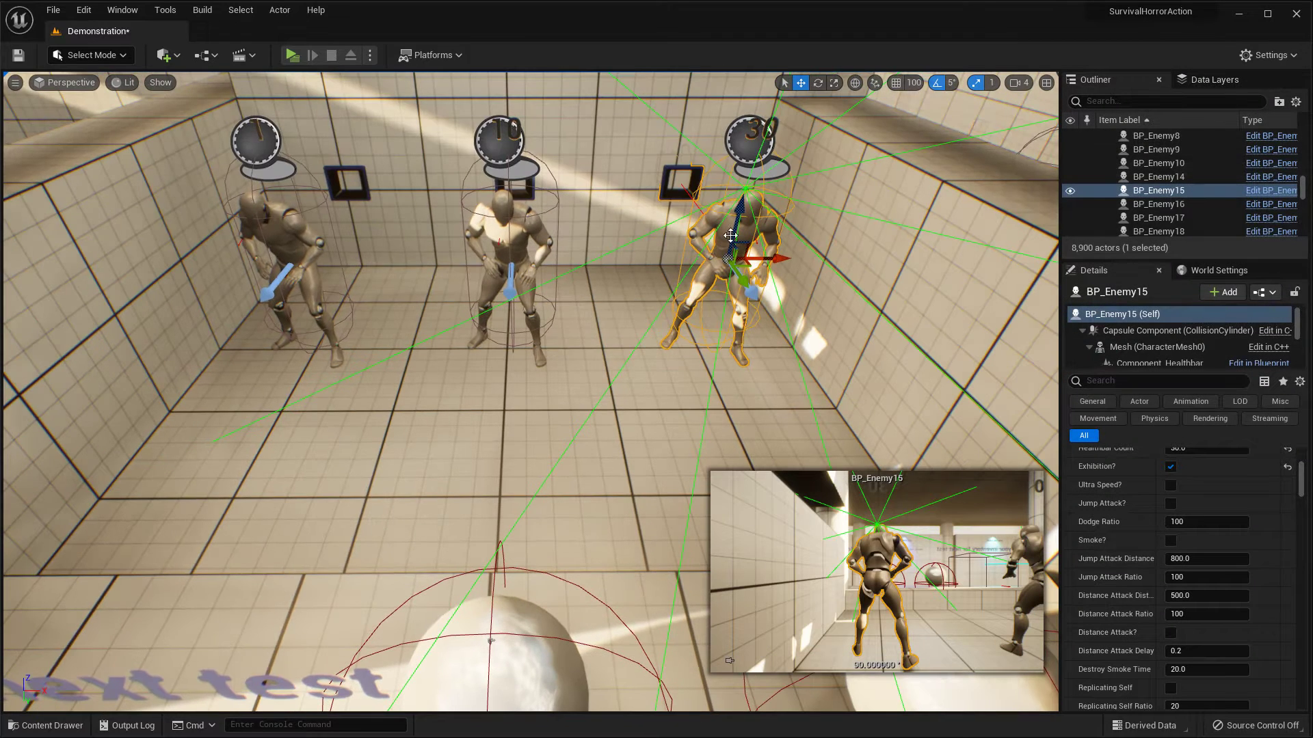
{"action": "scroll", "coordinate": [1184, 516], "scroll_direction": "up", "scroll_amount": 3}
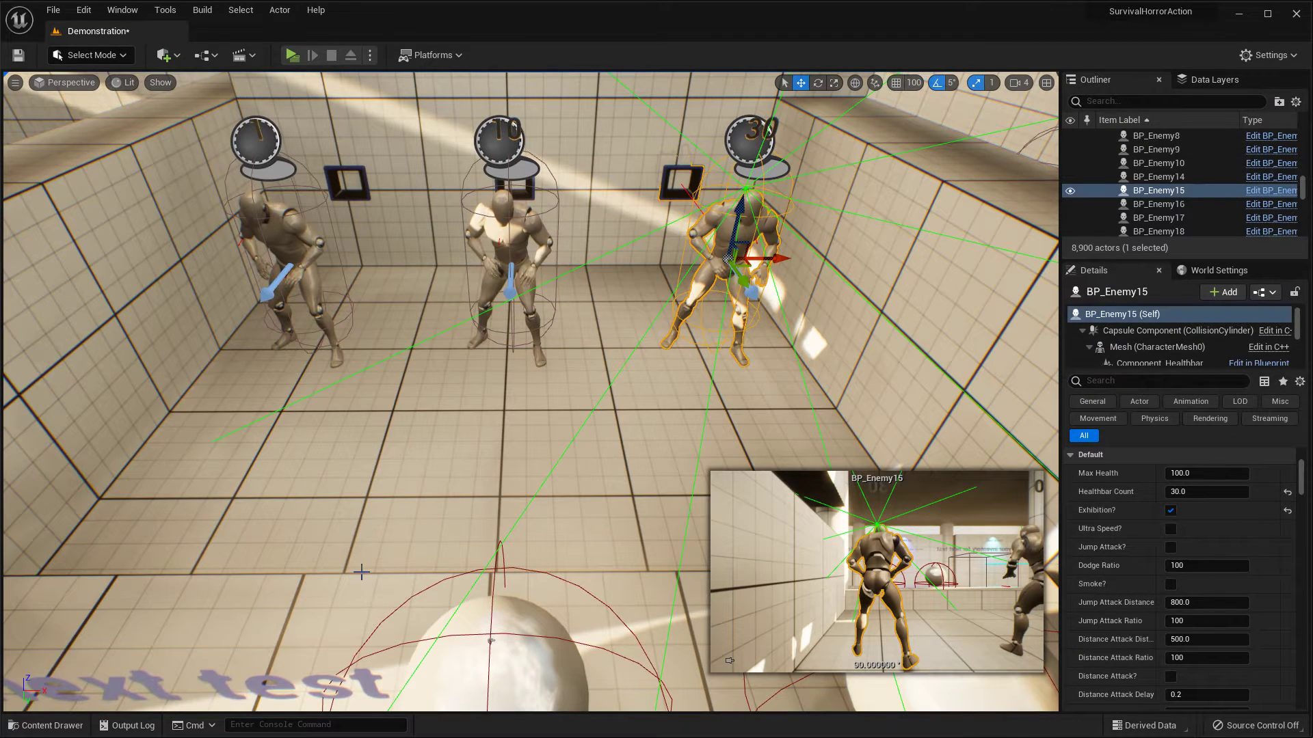
Step: Reopen the DT_GameSetting data table, review the "Healthbar color" entries of Preset1 and collapse the map
{"action": "left_click", "coordinate": [45, 725]}
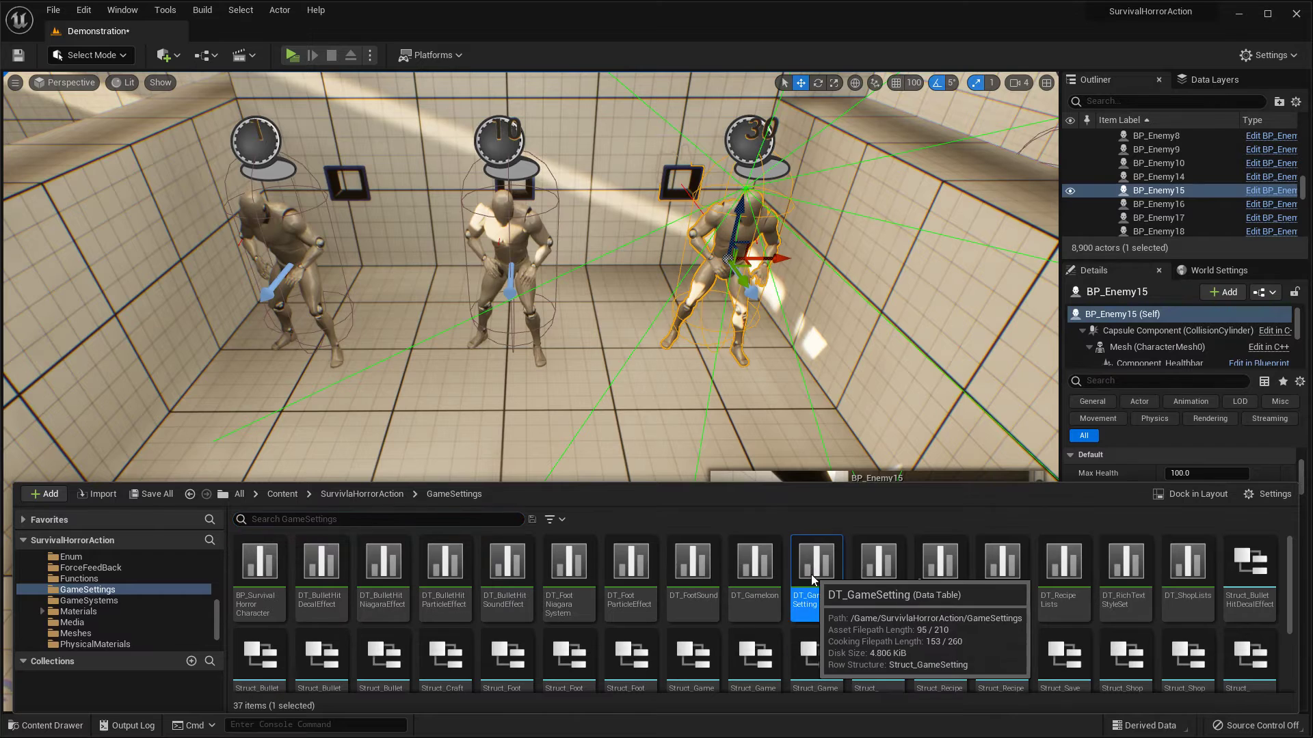
{"action": "double_click", "coordinate": [810, 598]}
{"action": "scroll", "coordinate": [506, 515], "scroll_direction": "up", "scroll_amount": 2}
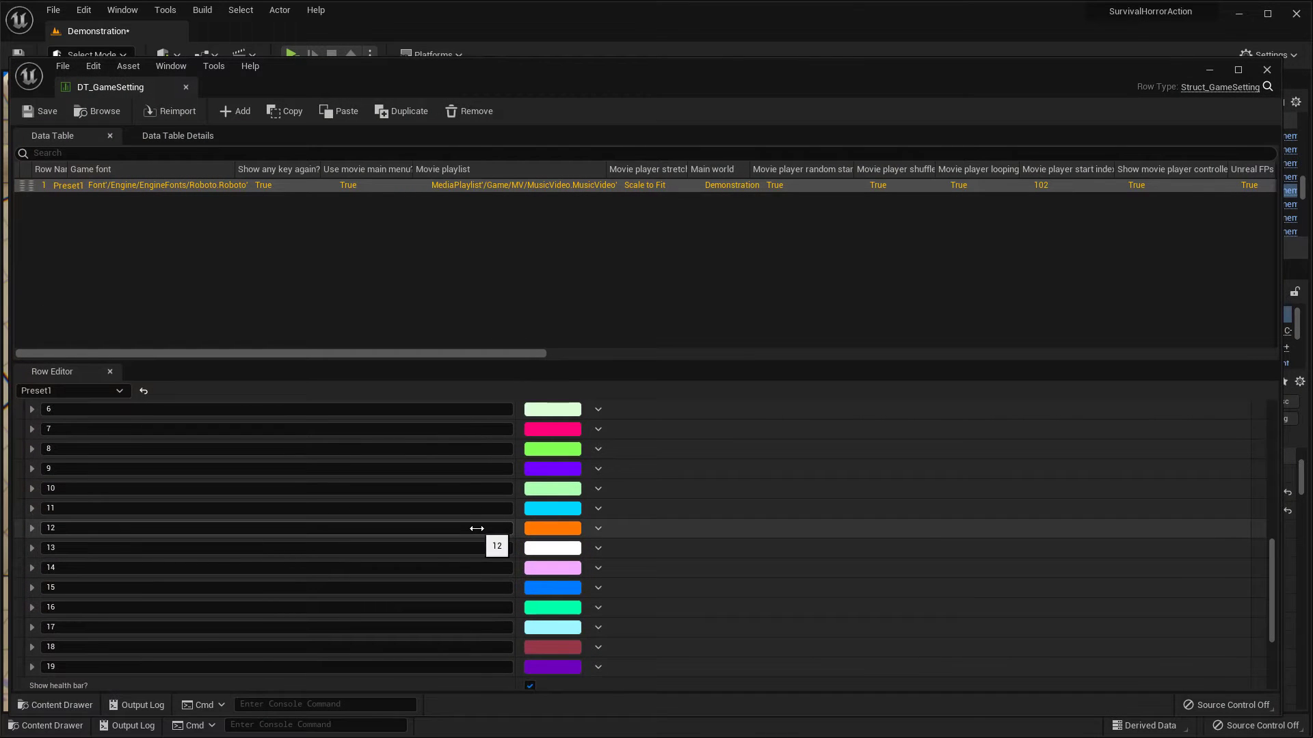
{"action": "scroll", "coordinate": [478, 528], "scroll_direction": "up", "scroll_amount": 5}
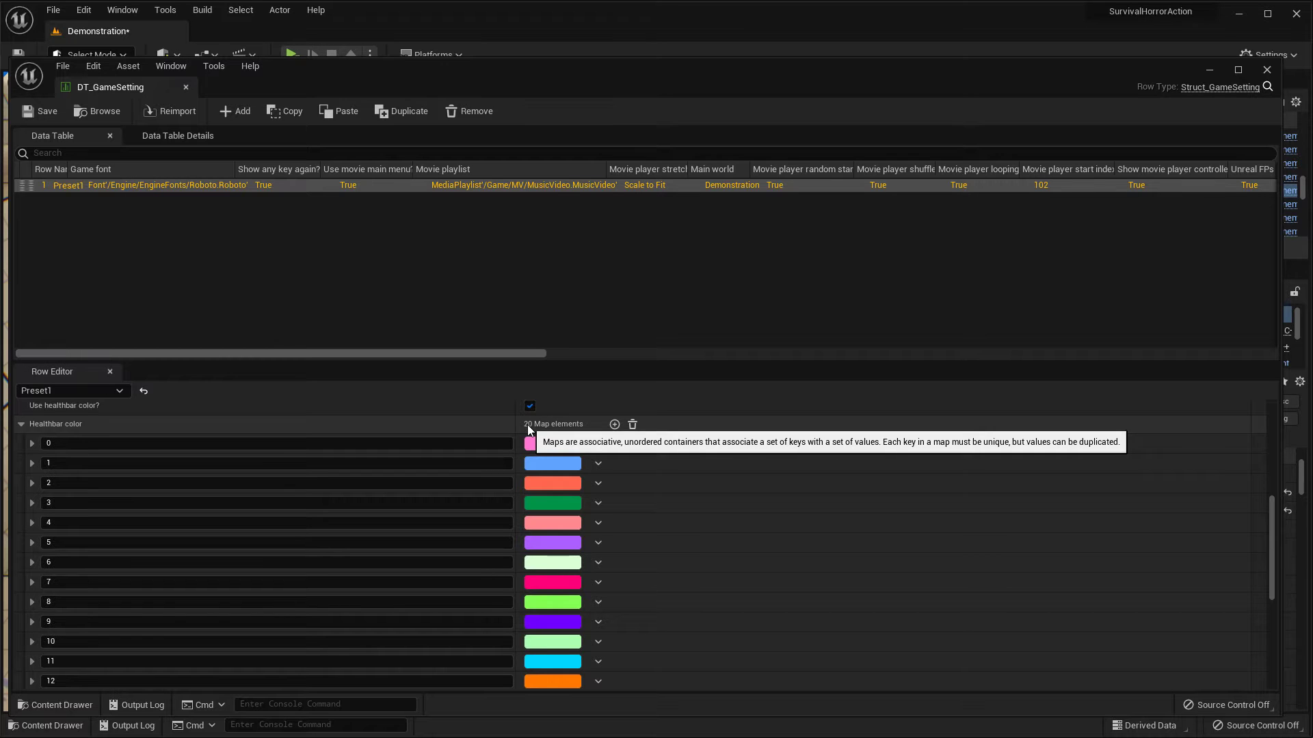
{"action": "left_click", "coordinate": [22, 425]}
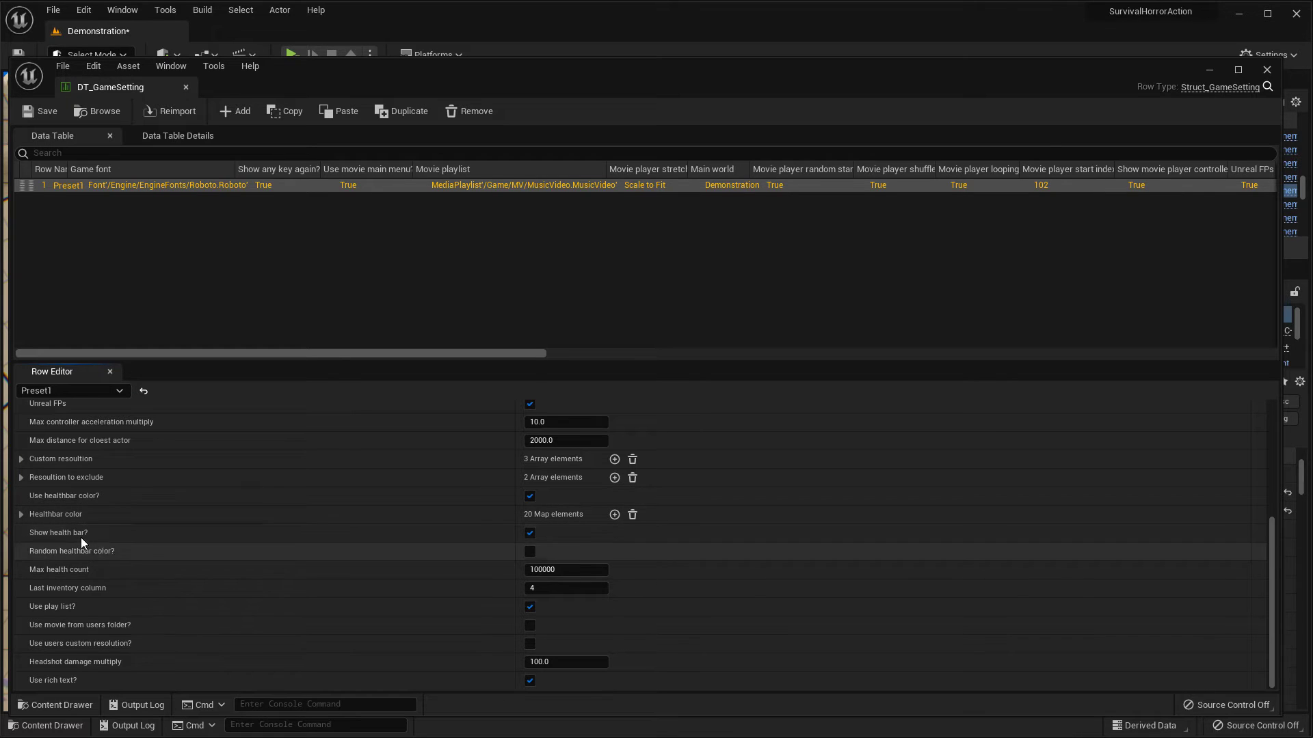
Step: Enable "Random healthbar color?" for Preset1 and play the level to view the labelled enemies' health bar colours
{"action": "left_click", "coordinate": [529, 551]}
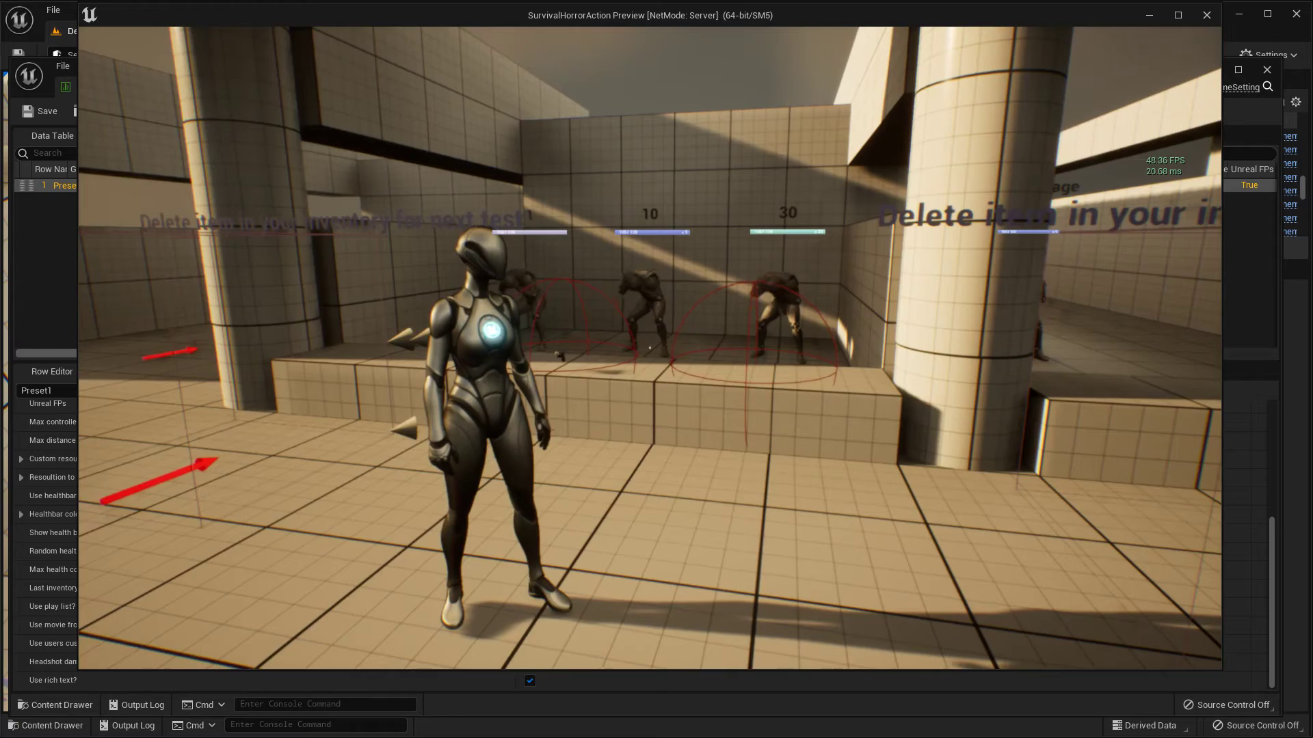
{"action": "key", "text": "w"}
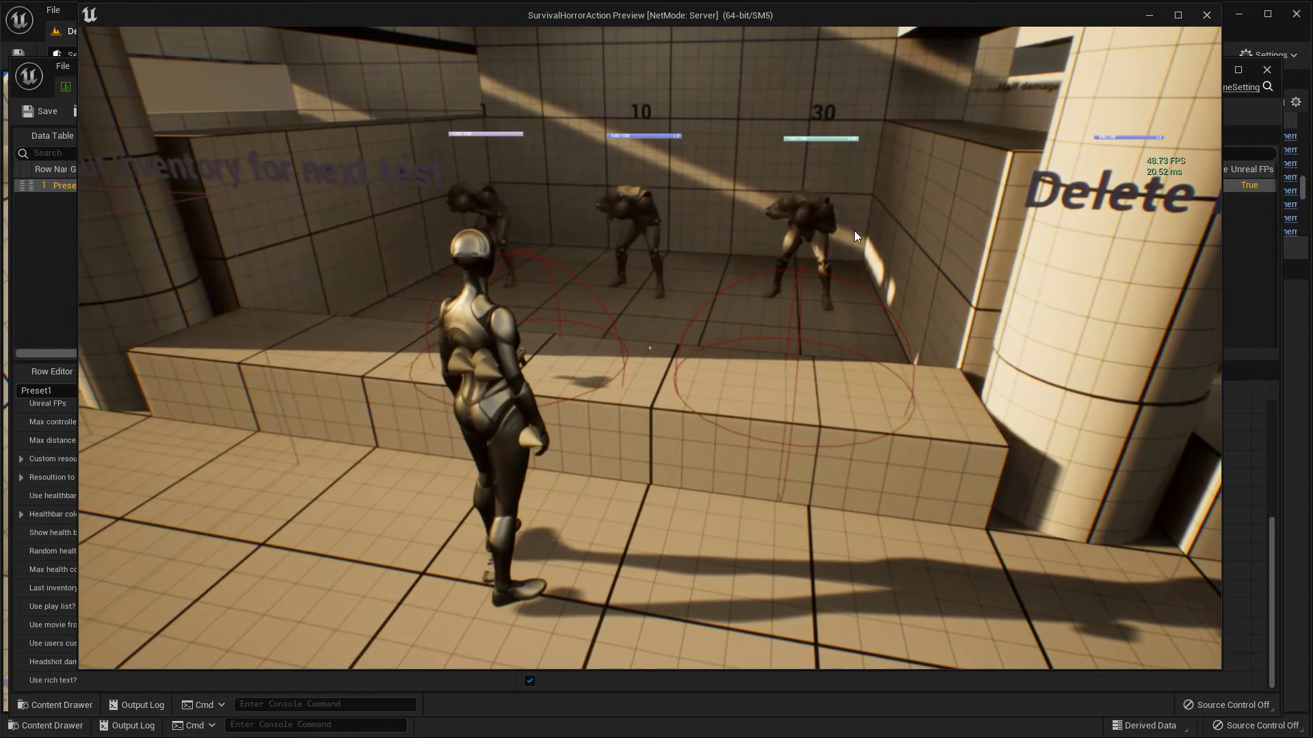
{"action": "key", "text": "shift+F1"}
{"action": "key", "text": "Escape"}
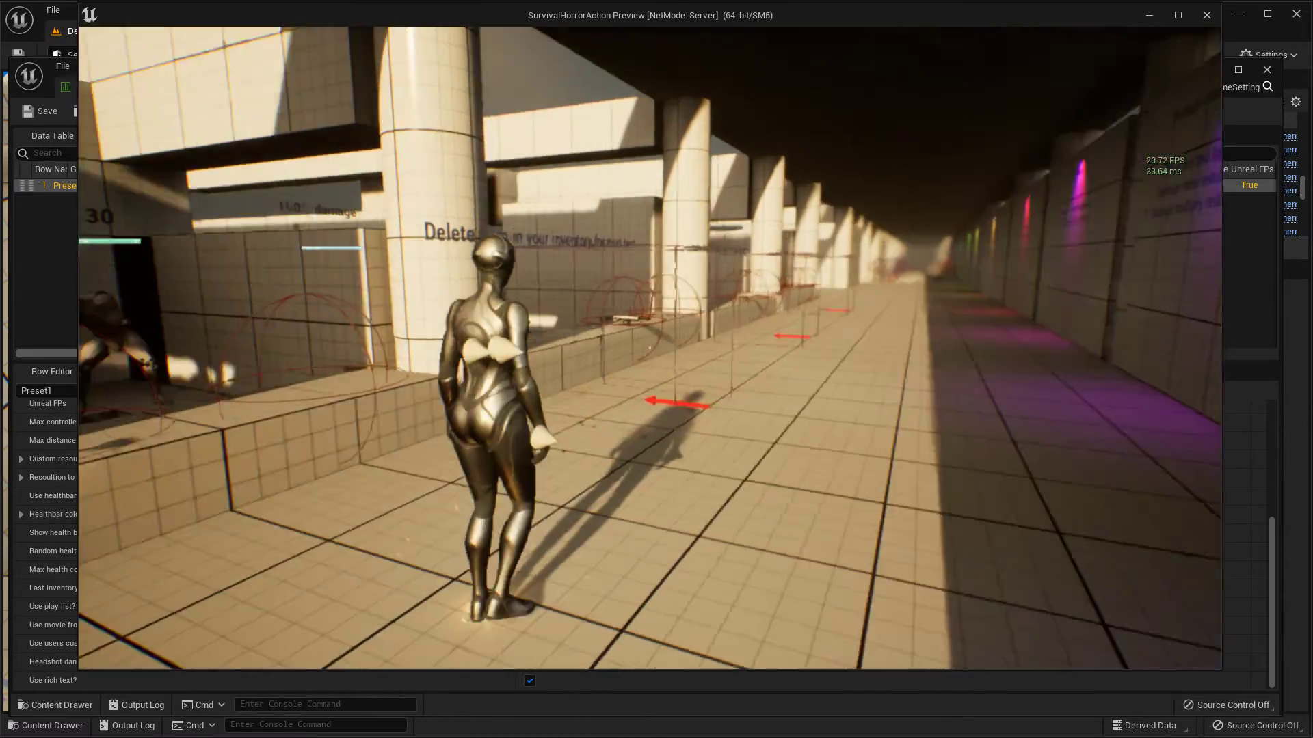
Step: Play the level again, equip the pistol and shoot the enemy labelled 30 to check its randomised health bar colours, ending the play test
{"action": "key", "text": "w"}
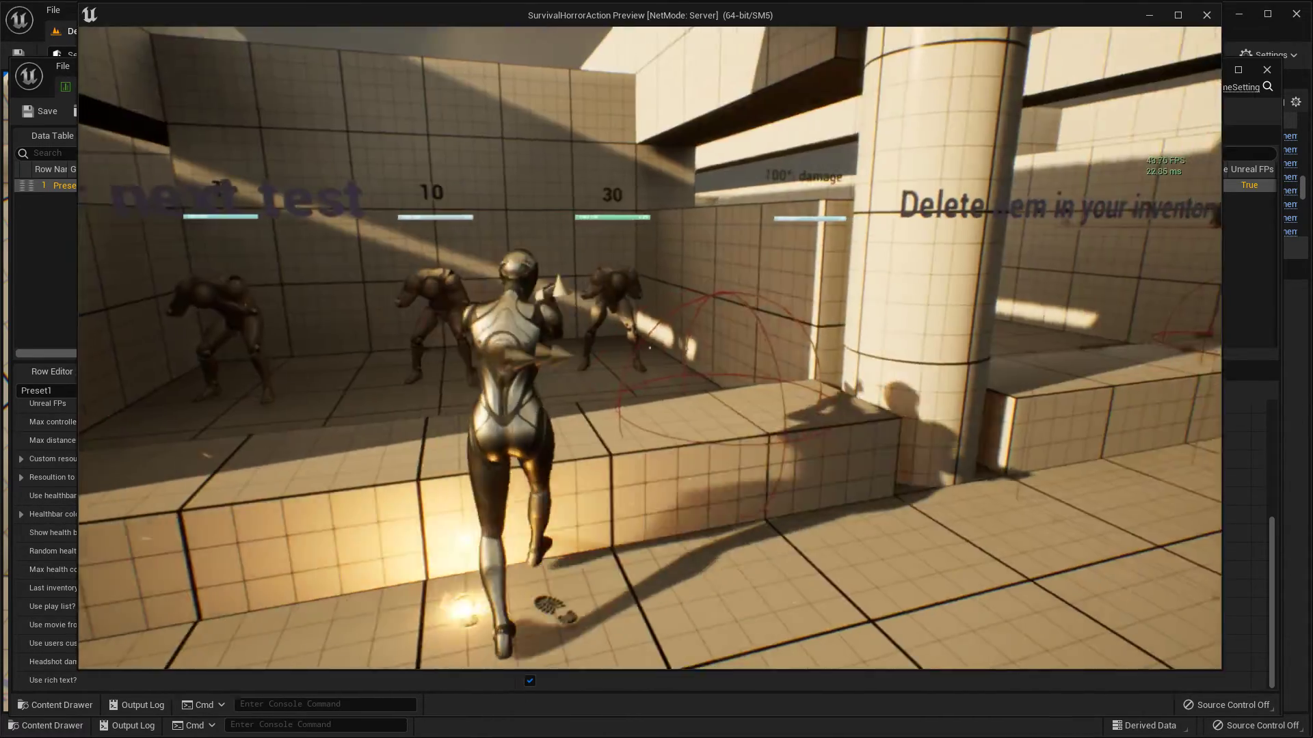
{"action": "key", "text": "Tab"}
{"action": "right_click", "coordinate": [650, 348]}
{"action": "left_click", "coordinate": [651, 348]}
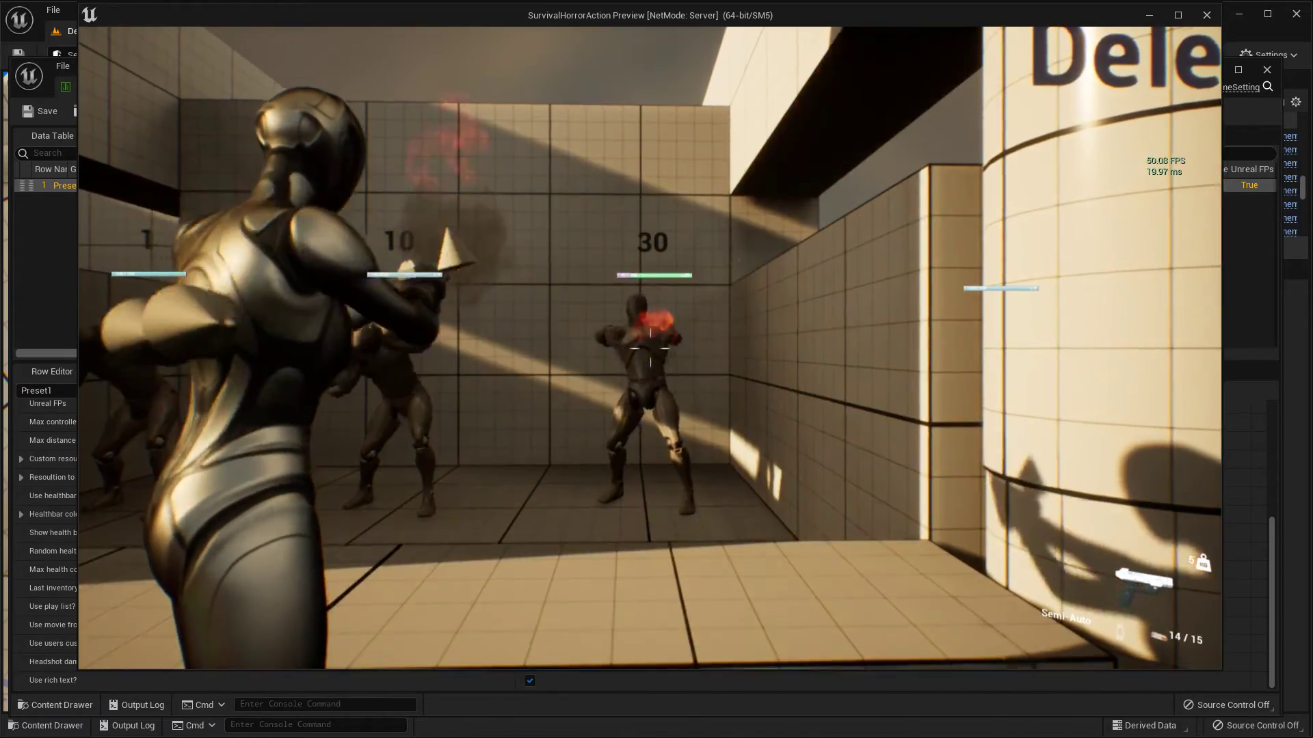
{"action": "left_click", "coordinate": [651, 348]}
{"action": "left_click", "coordinate": [650, 348]}
{"action": "left_click", "coordinate": [650, 348]}
{"action": "left_click", "coordinate": [650, 348]}
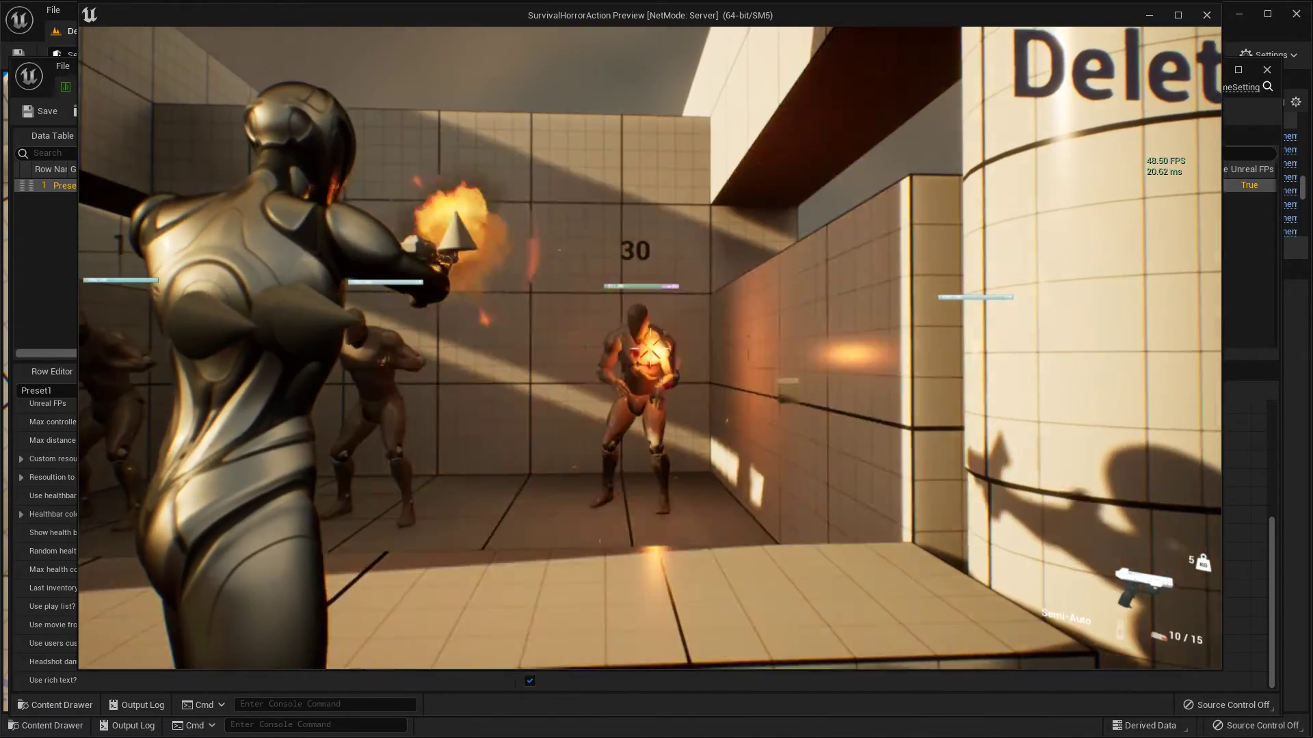
{"action": "left_click", "coordinate": [650, 348]}
{"action": "left_click", "coordinate": [651, 348]}
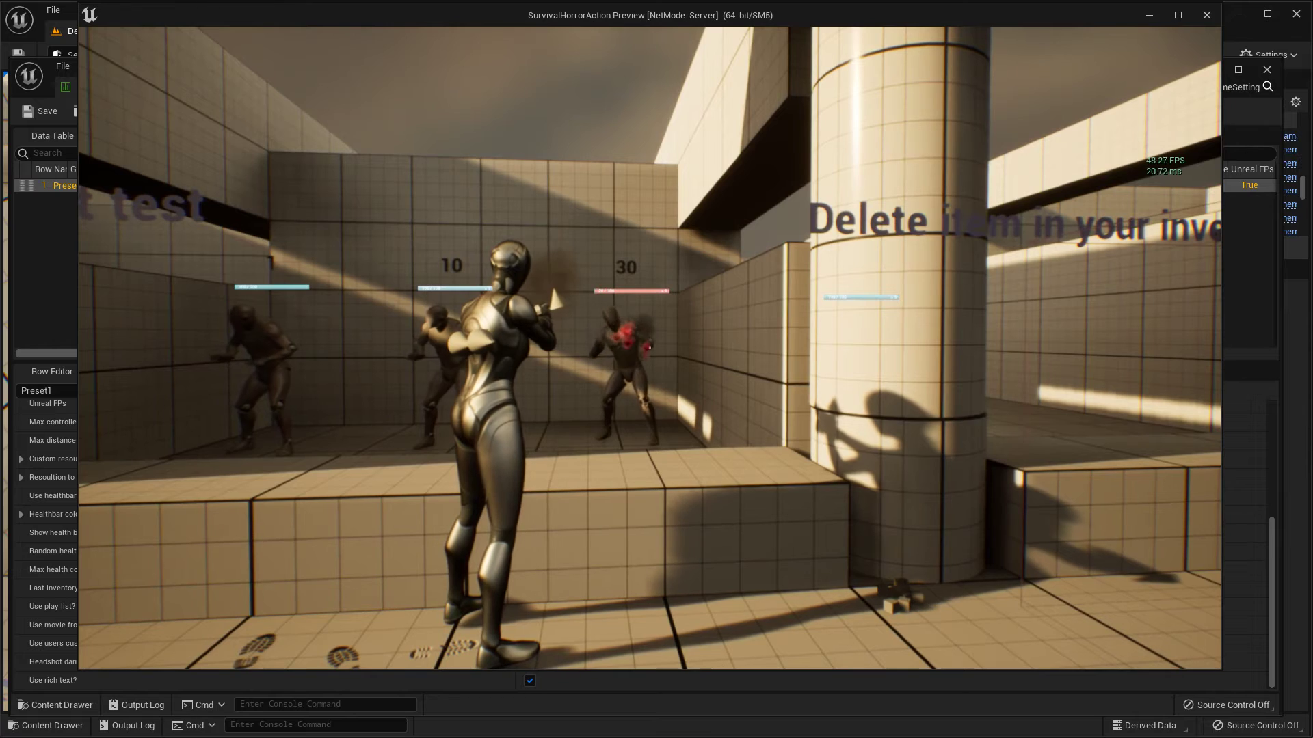
{"action": "key", "text": "Escape"}
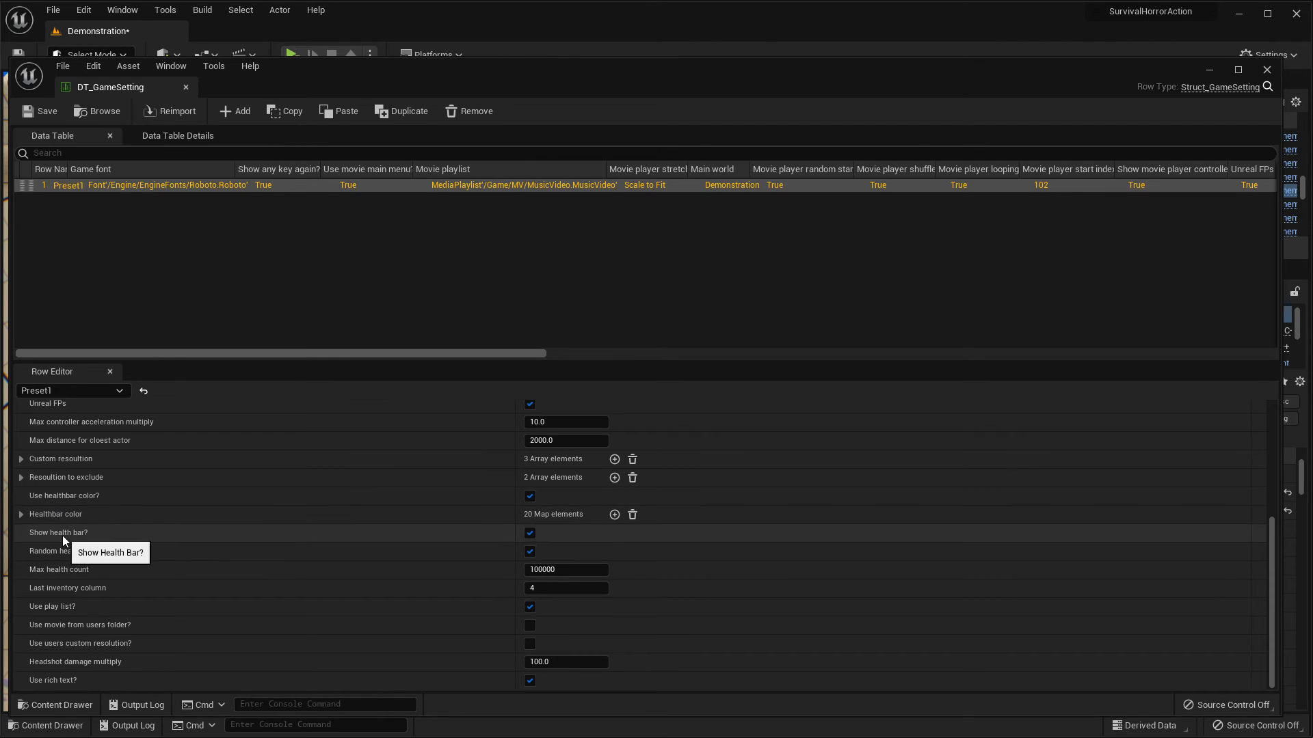
Step: Disable "Show health bar?" for Preset1, then play the level and run up to the labelled enemies with the pistol equipped
{"action": "left_click", "coordinate": [531, 534]}
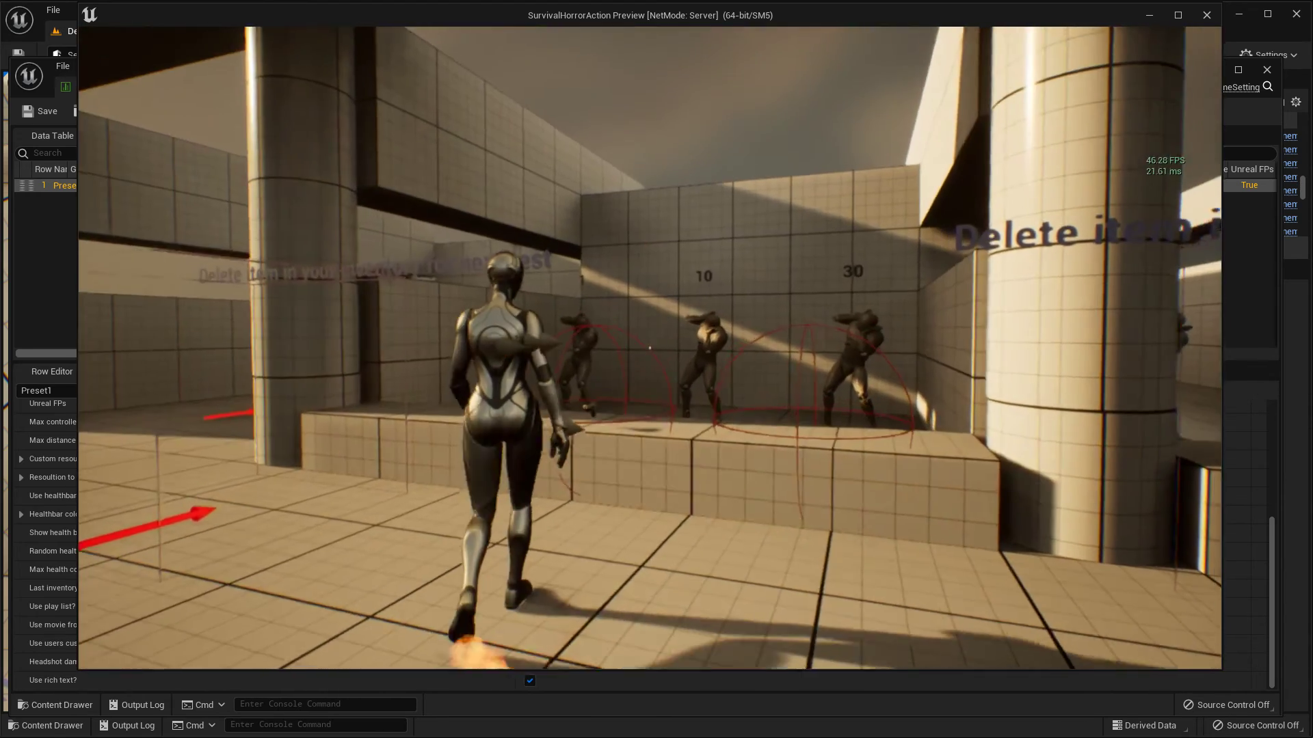
{"action": "key", "text": "w"}
{"action": "key", "text": "Tab"}
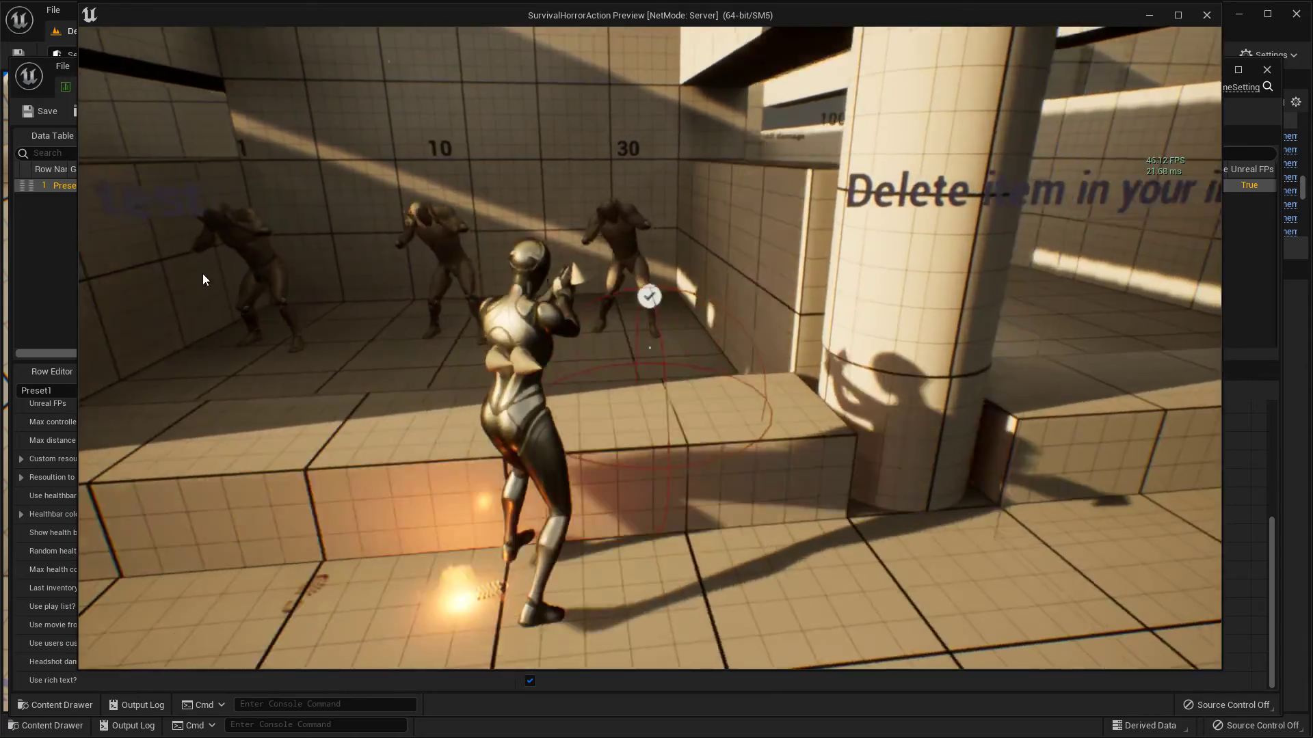
Step: Aim and shoot at the enemies labelled 30 and 10 to test the disabled health bar display
{"action": "right_click", "coordinate": [649, 348]}
{"action": "left_click", "coordinate": [649, 348]}
{"action": "left_click", "coordinate": [649, 348]}
{"action": "left_click", "coordinate": [650, 348]}
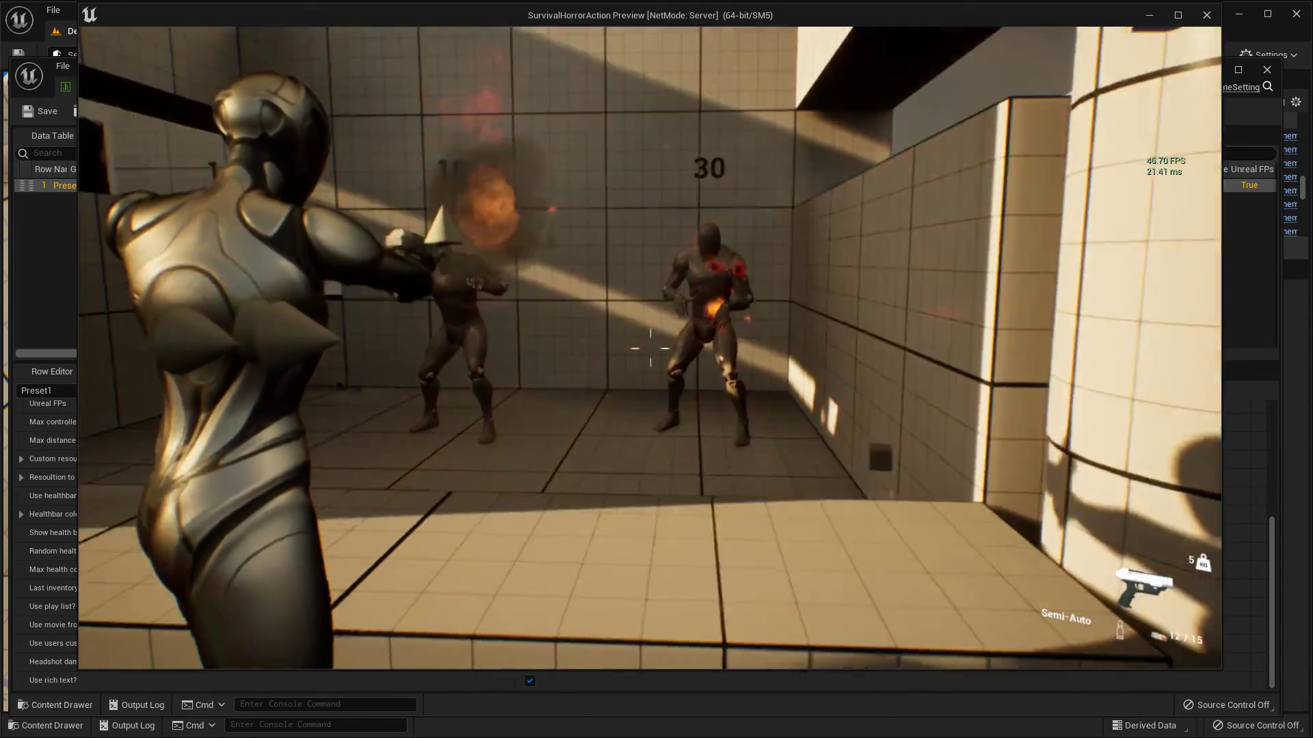
{"action": "key", "text": "s"}
{"action": "left_click", "coordinate": [650, 348]}
{"action": "left_click", "coordinate": [651, 348]}
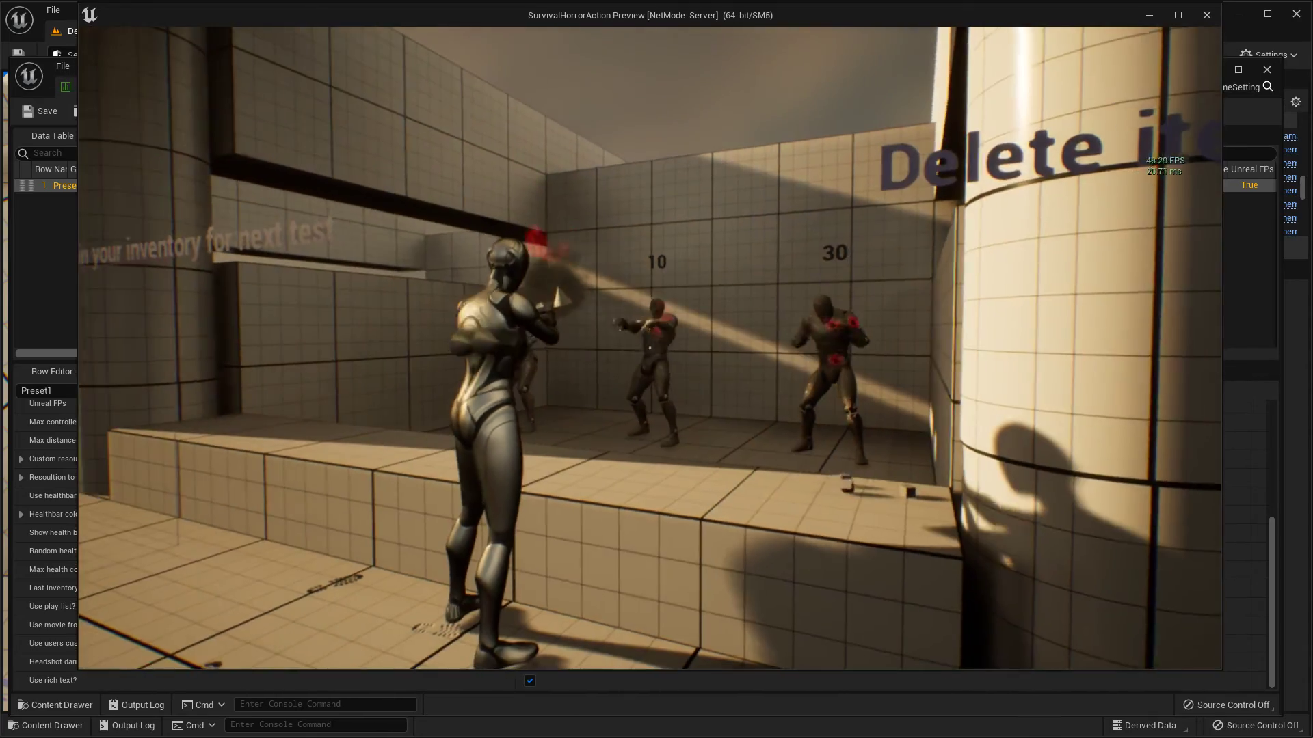